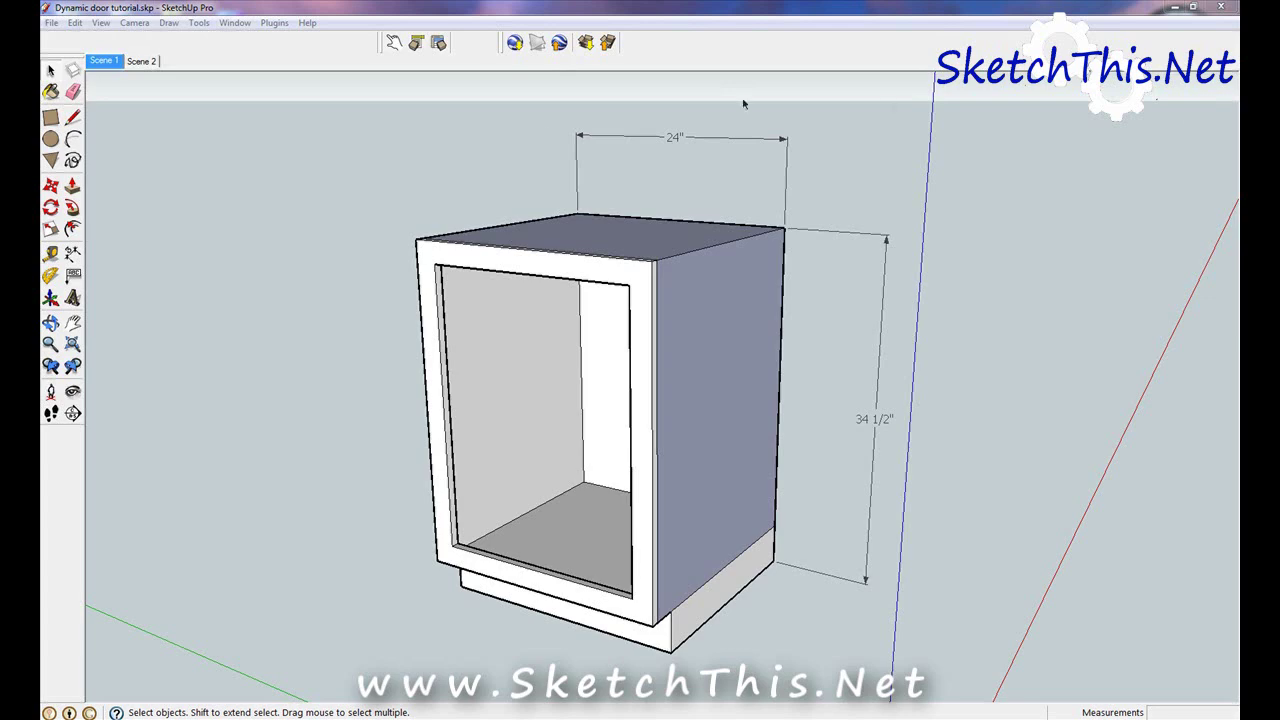
Step: Turn on the Google toolbar from the View > Toolbars menu
{"action": "middle_click_drag", "start_coordinate": [362, 346], "coordinate": [390, 373]}
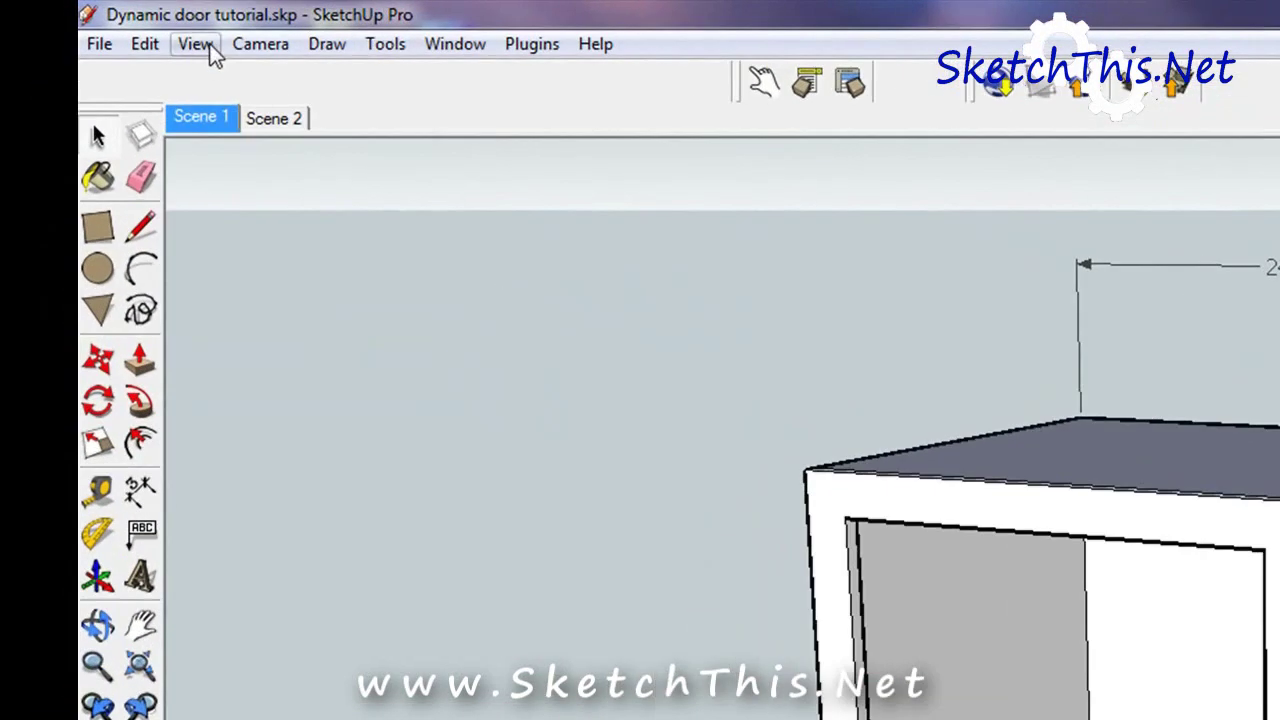
{"action": "left_click", "coordinate": [195, 44]}
{"action": "mouse_move", "coordinate": [222, 77]}
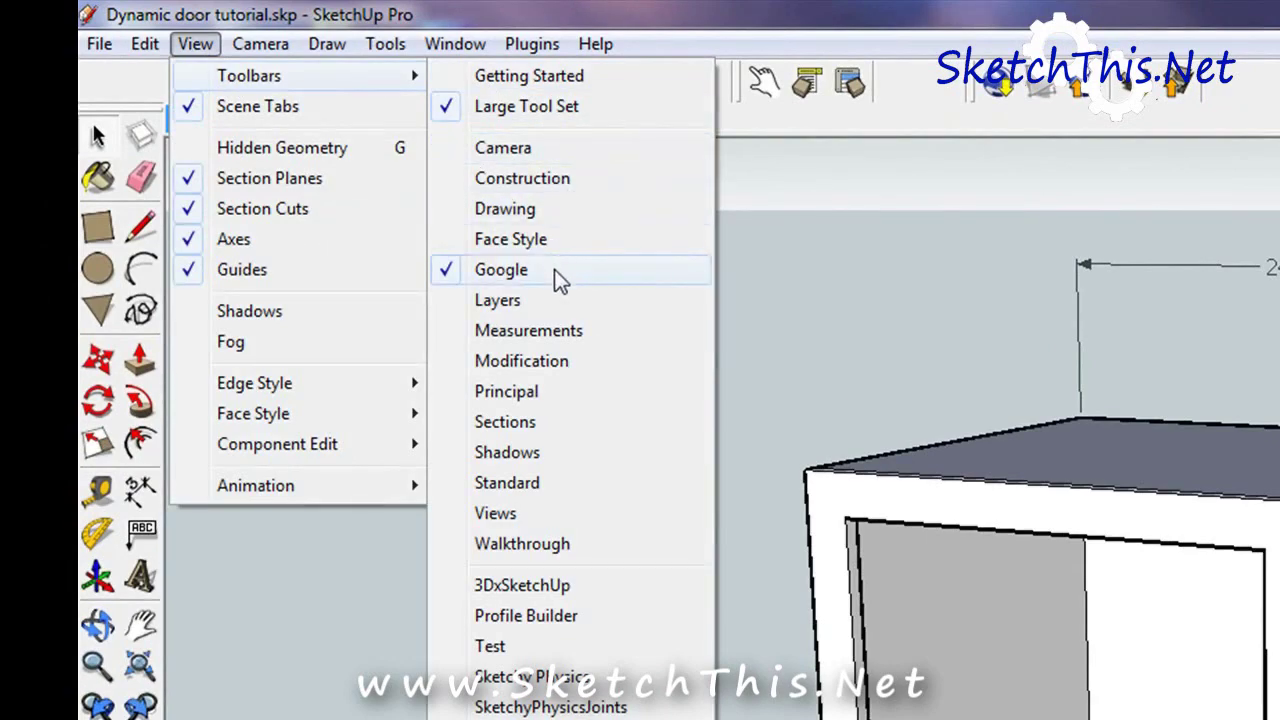
{"action": "left_click", "coordinate": [597, 269]}
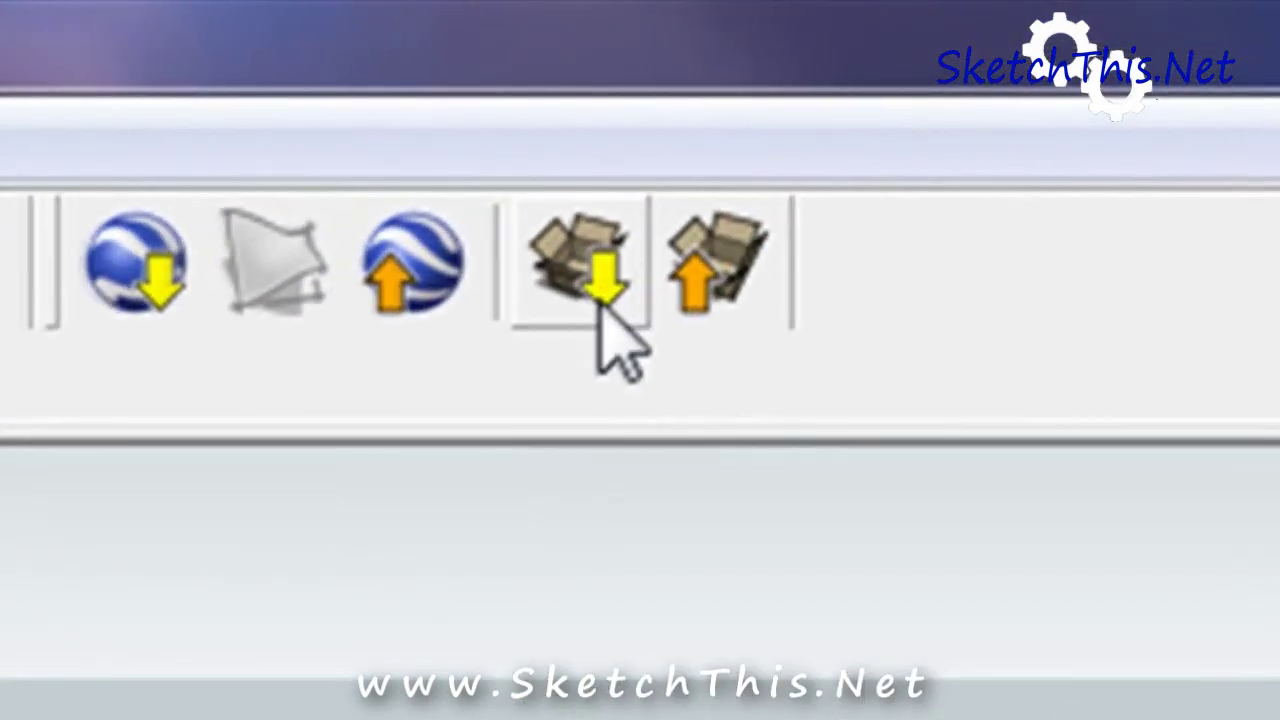
Step: Search 3D Warehouse for 'dynamic door' and download the Dynamic Door model
{"action": "left_click", "coordinate": [597, 297]}
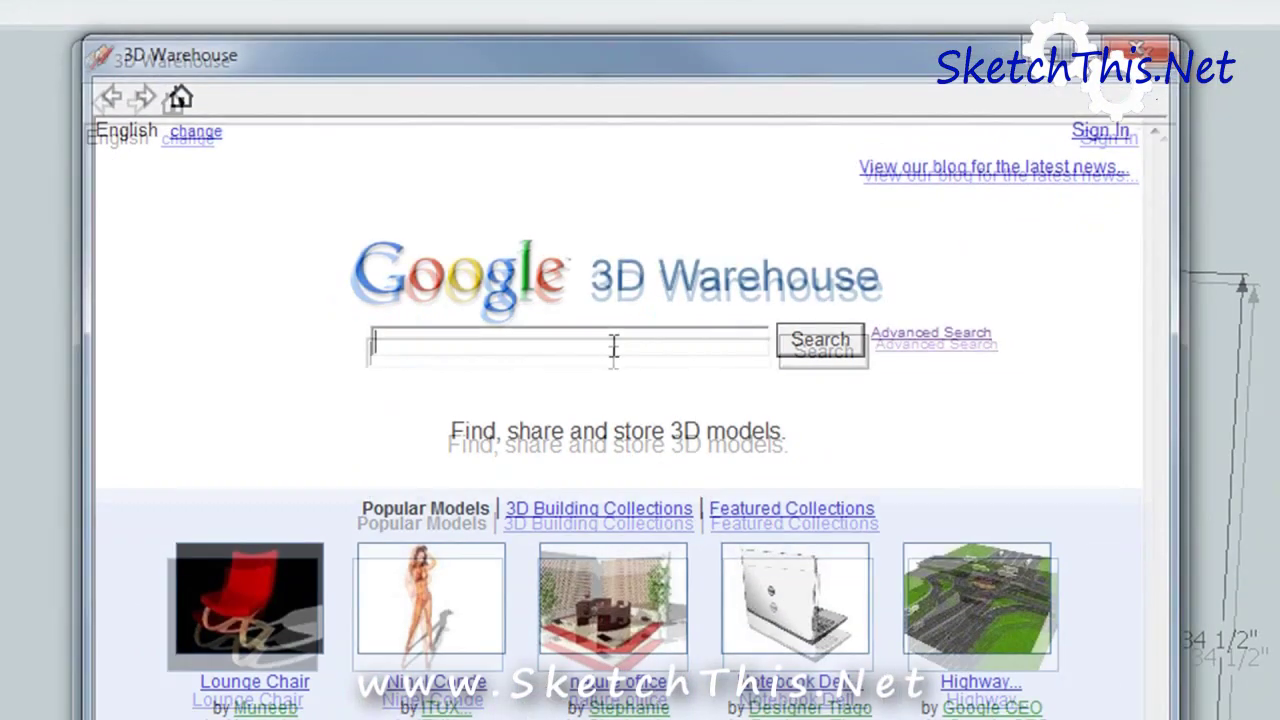
{"action": "type", "text": "dynami"}
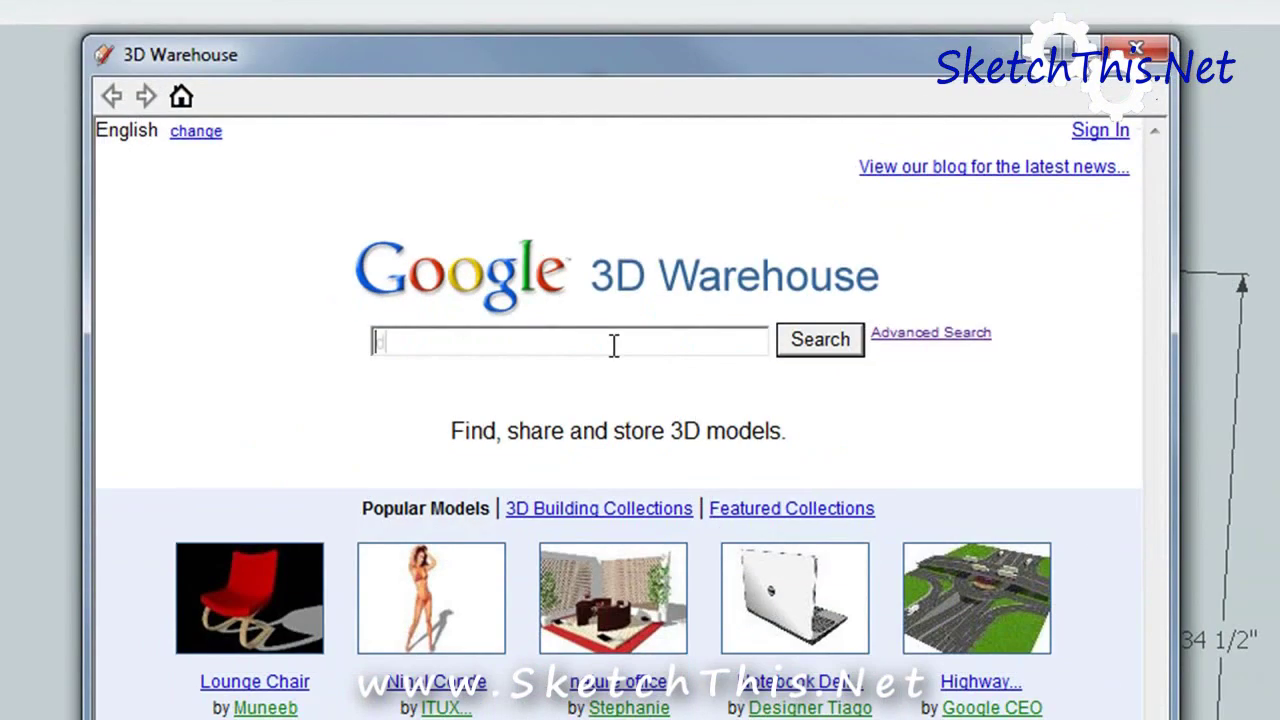
{"action": "type", "text": "c door"}
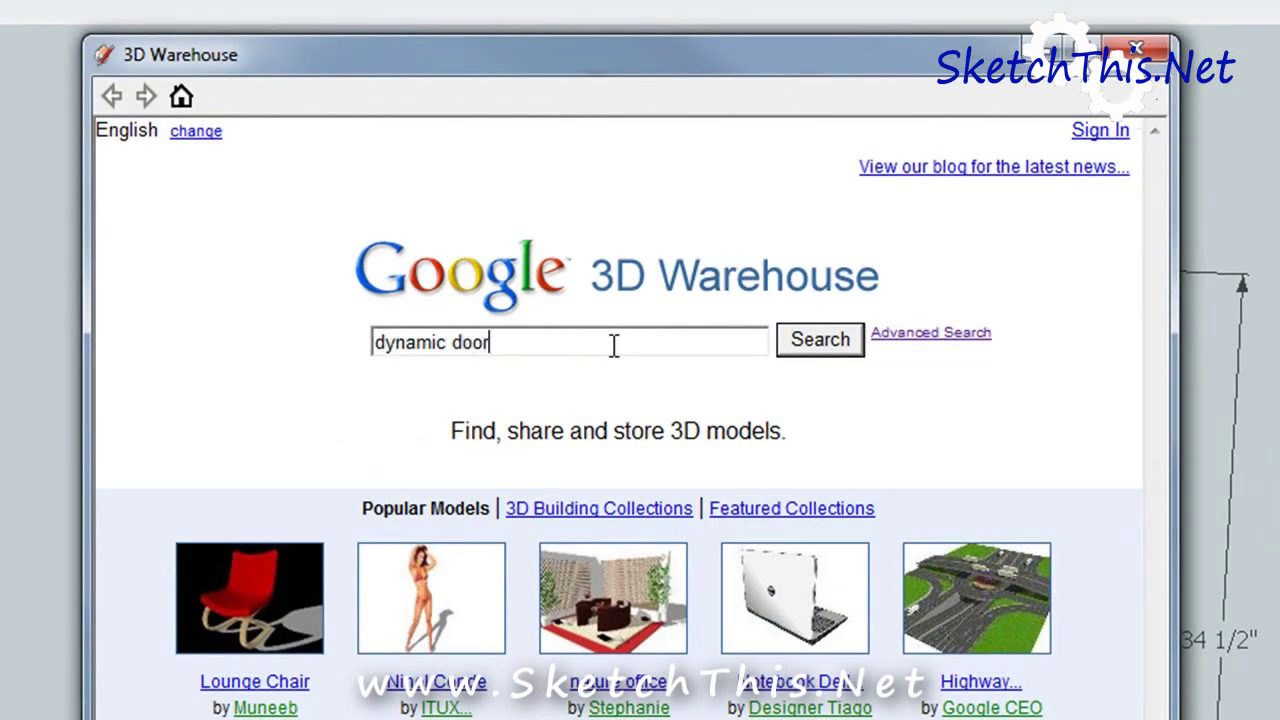
{"action": "key", "text": "Return"}
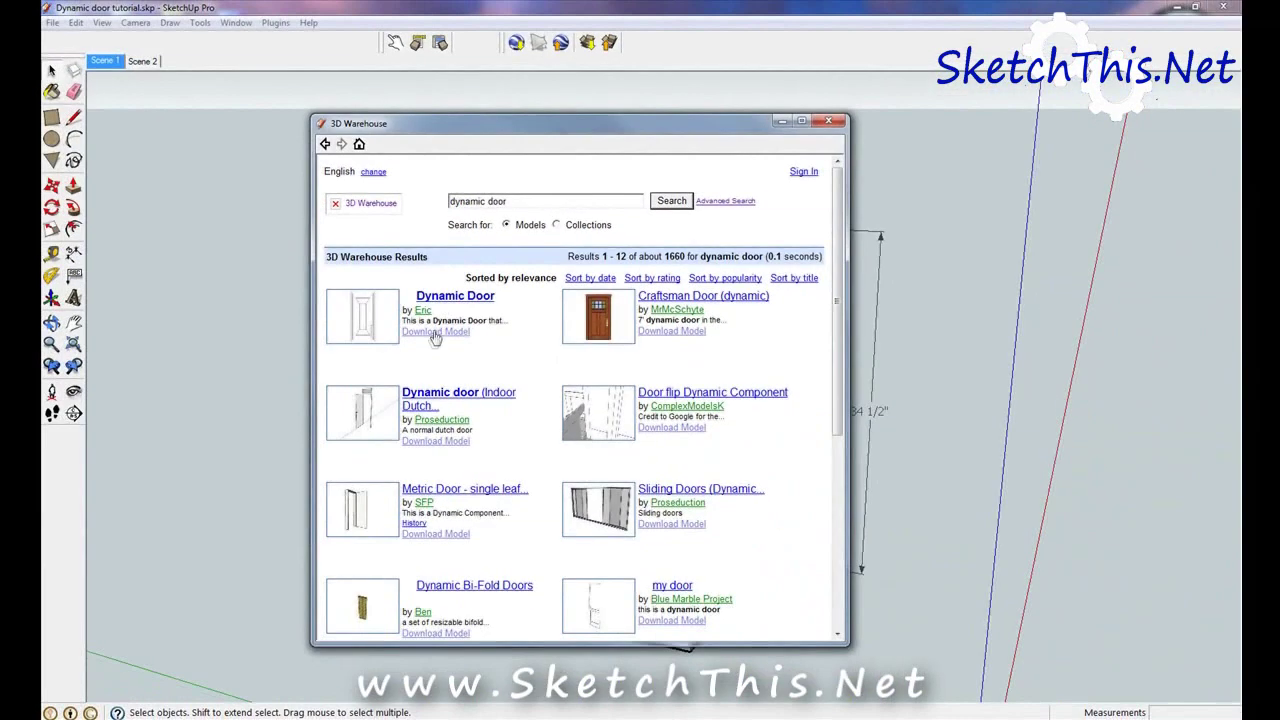
{"action": "left_click", "coordinate": [341, 472]}
Step: Load the Dynamic Door into the model and place it beside the cabinet
{"action": "left_click", "coordinate": [539, 418]}
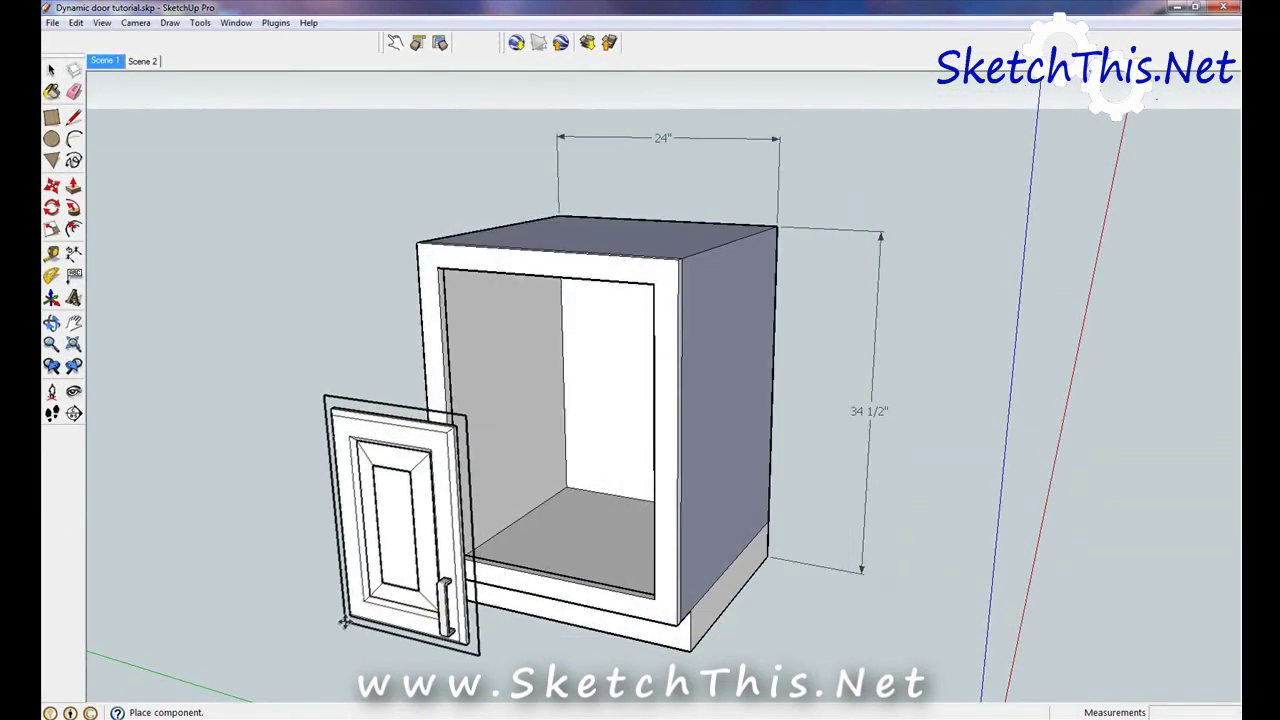
{"action": "left_click", "coordinate": [342, 620]}
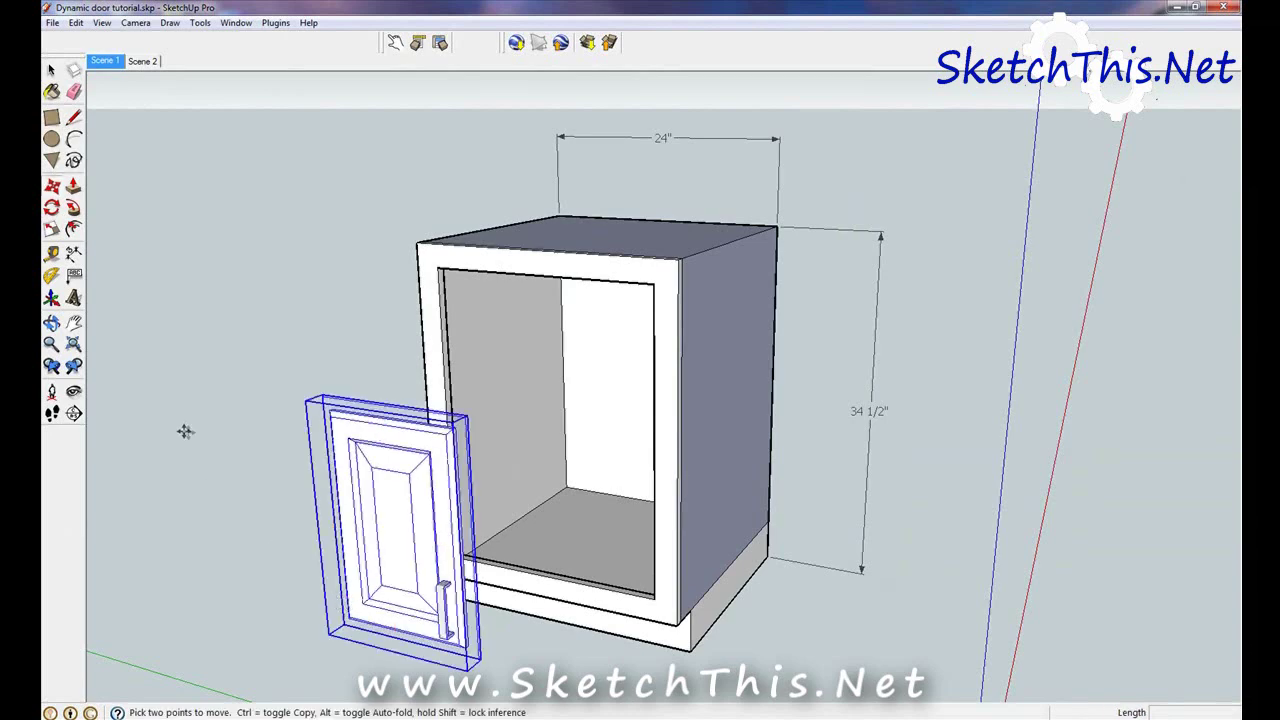
{"action": "left_click", "coordinate": [50, 71]}
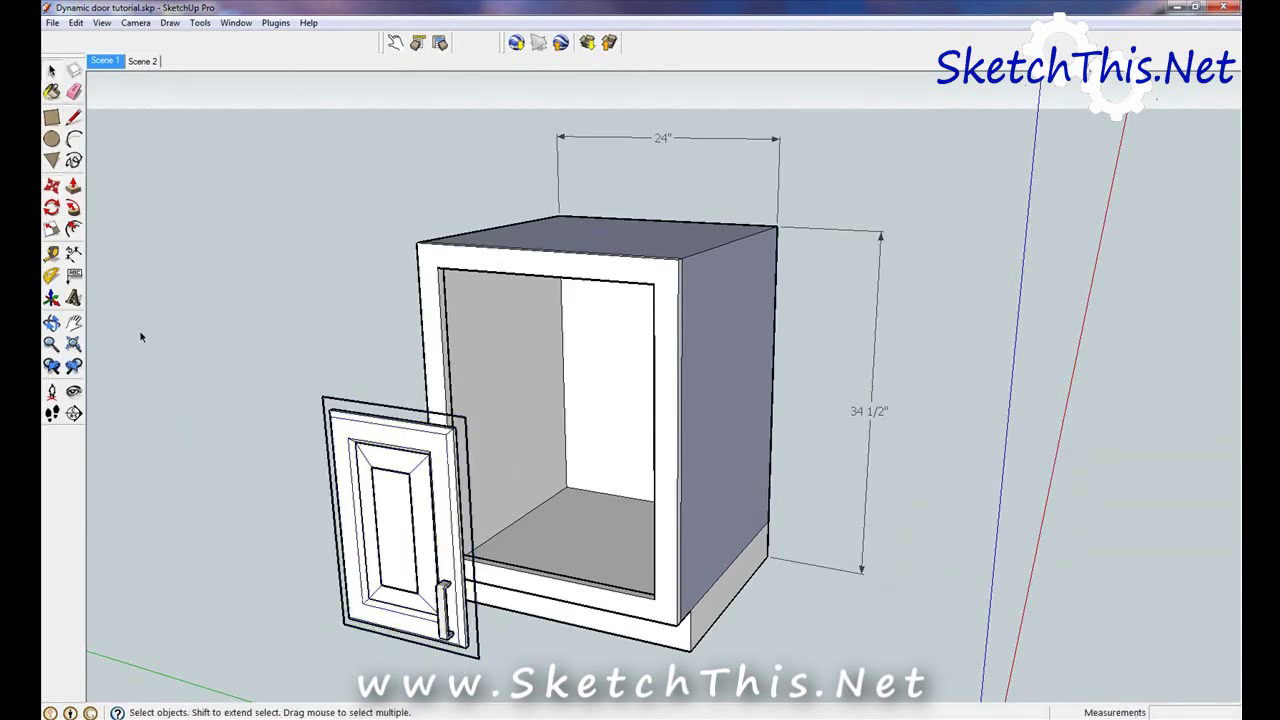
{"action": "scroll", "coordinate": [268, 599], "scroll_direction": "up", "scroll_amount": 6}
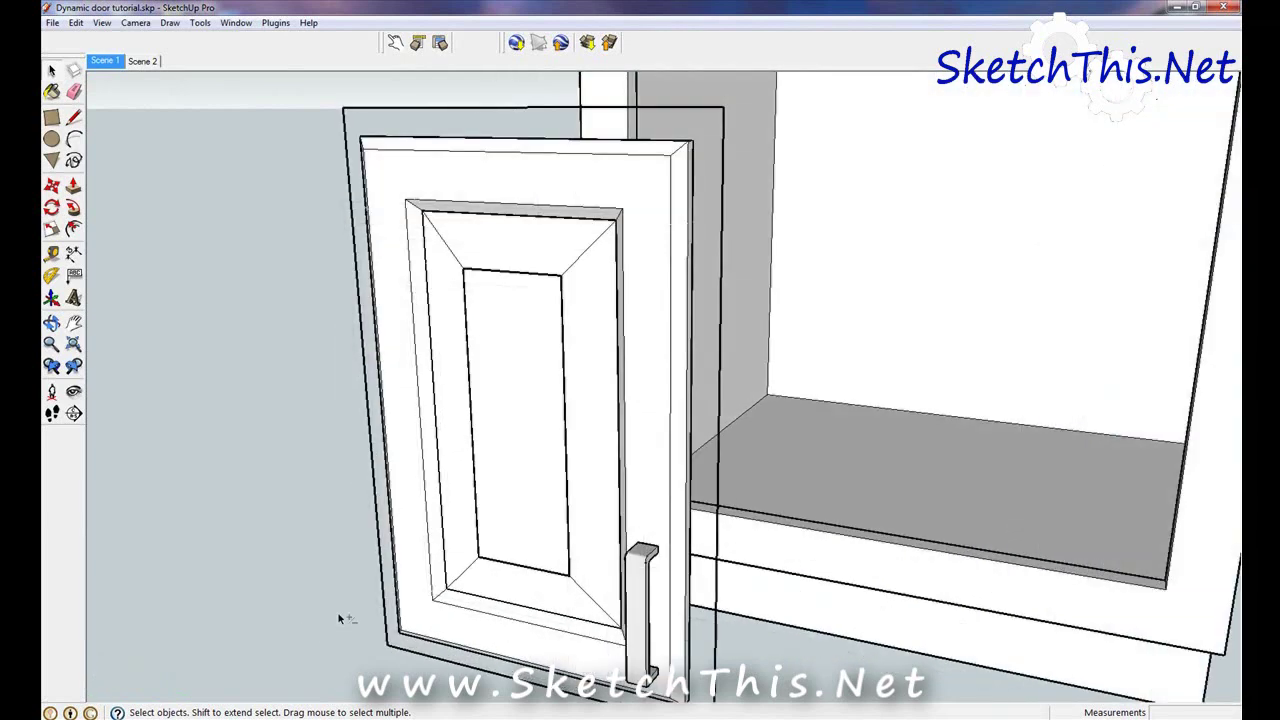
{"action": "middle_click_drag", "start_coordinate": [343, 617], "coordinate": [356, 574]}
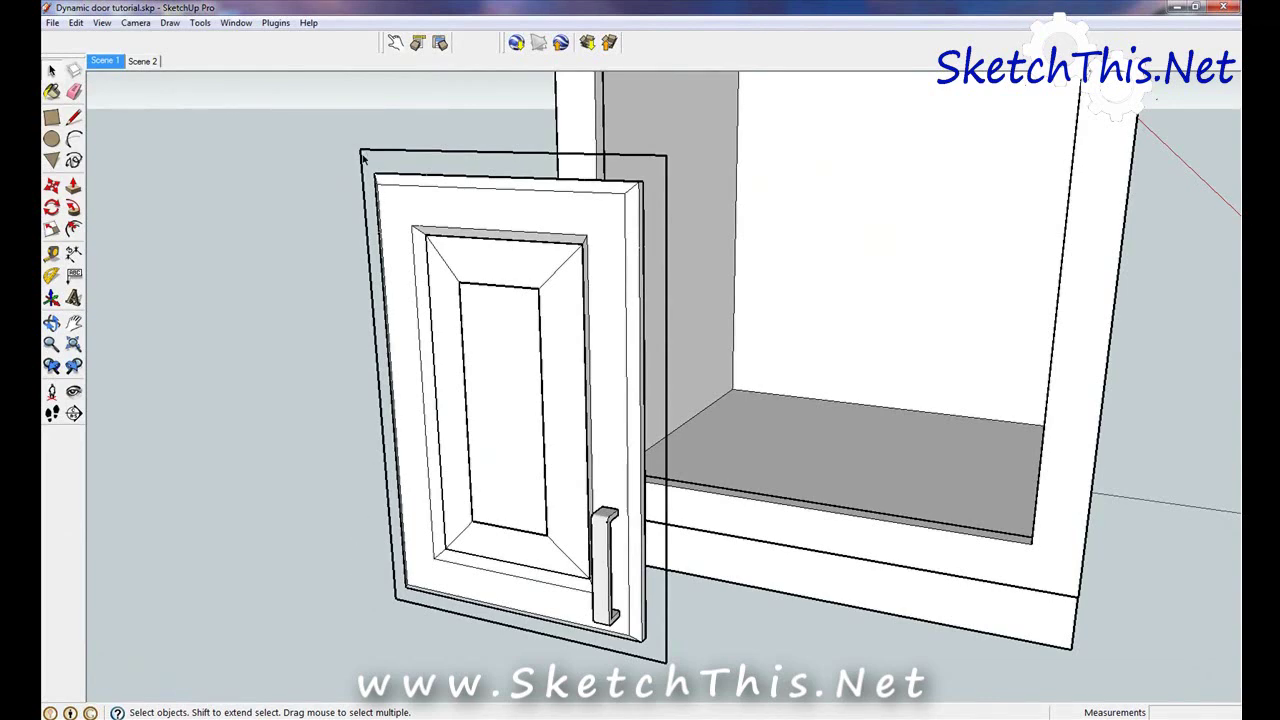
{"action": "middle_click_drag", "start_coordinate": [471, 167], "coordinate": [512, 198]}
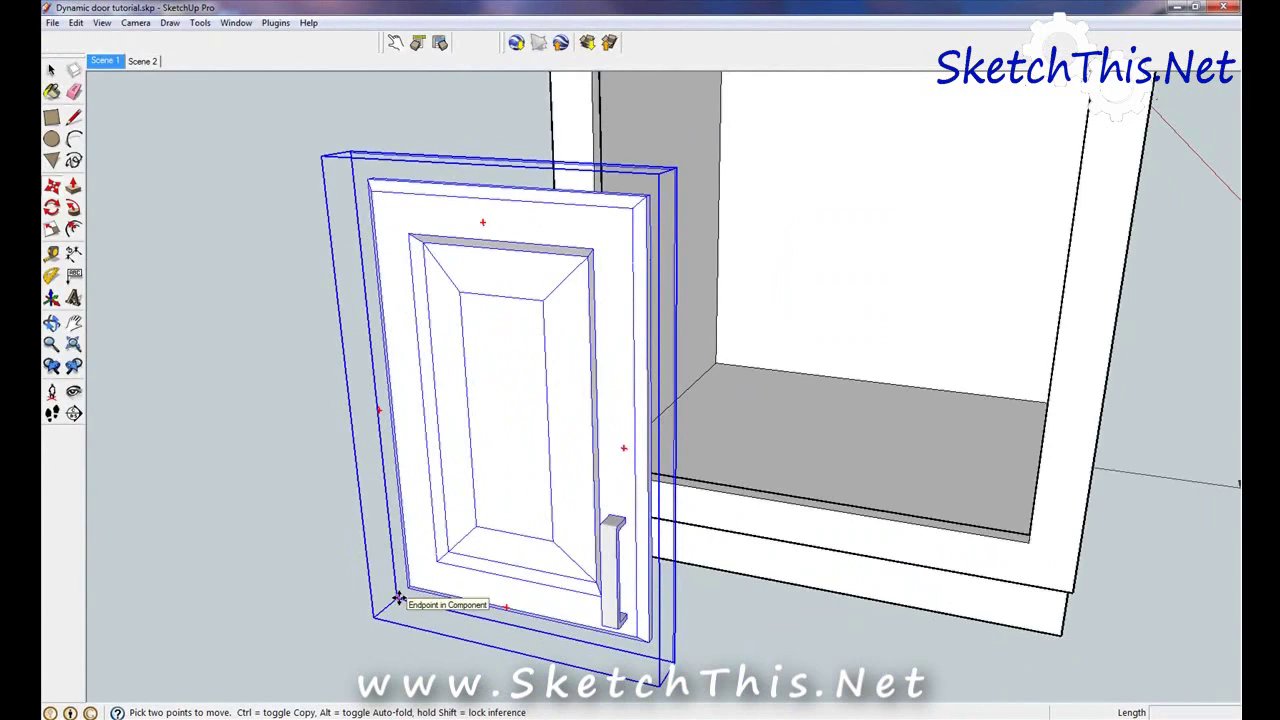
Step: Move the door by its lower-left corner into the cabinet's front opening
{"action": "left_click", "coordinate": [398, 598]}
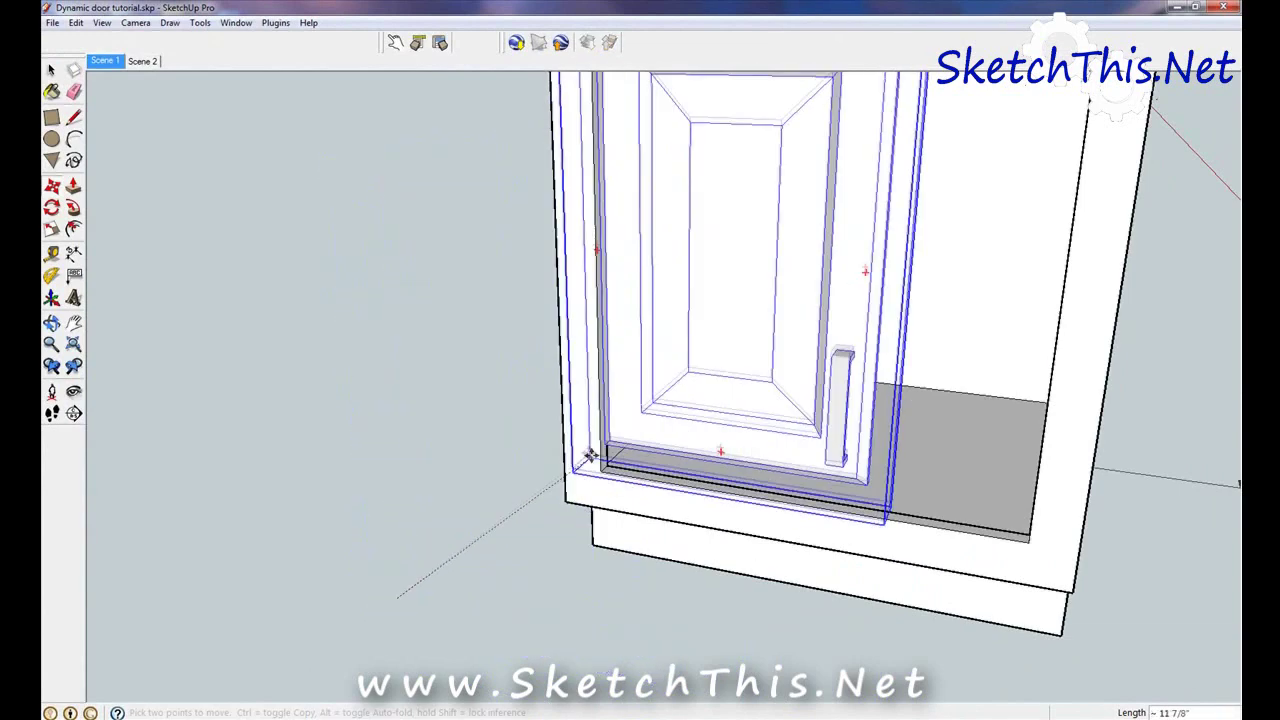
{"action": "left_click", "coordinate": [591, 453]}
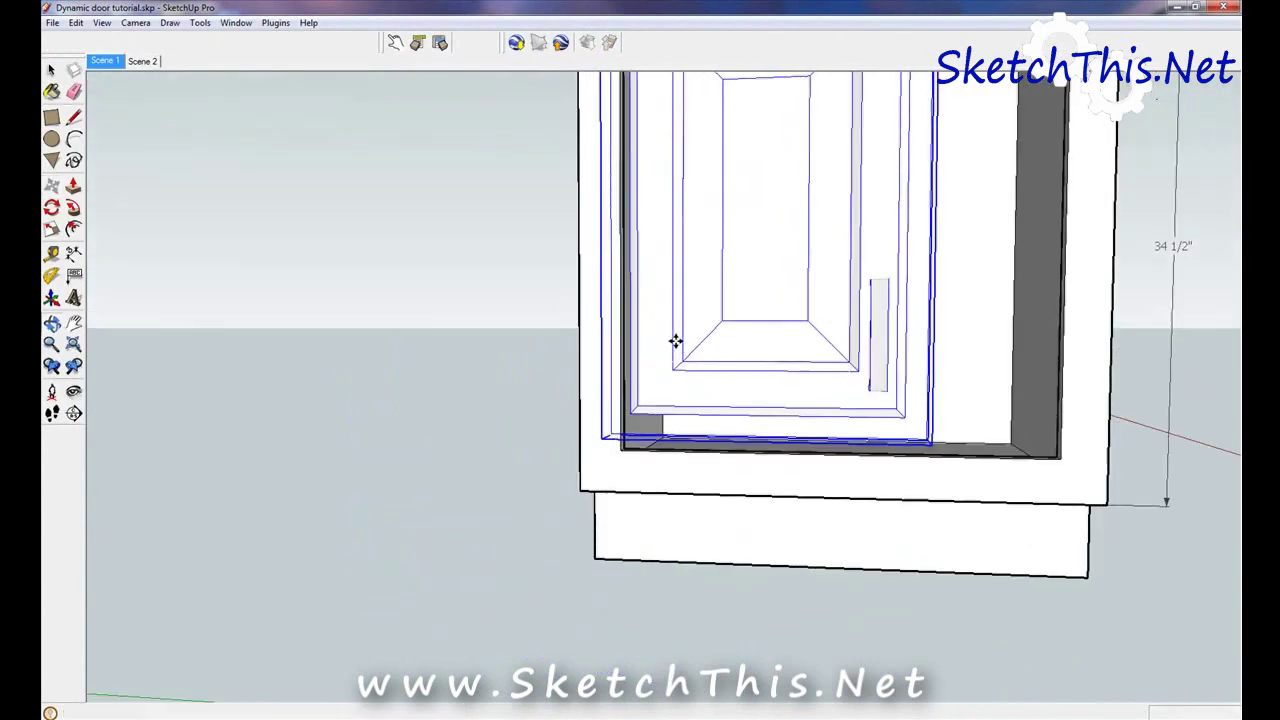
{"action": "left_click", "coordinate": [602, 438]}
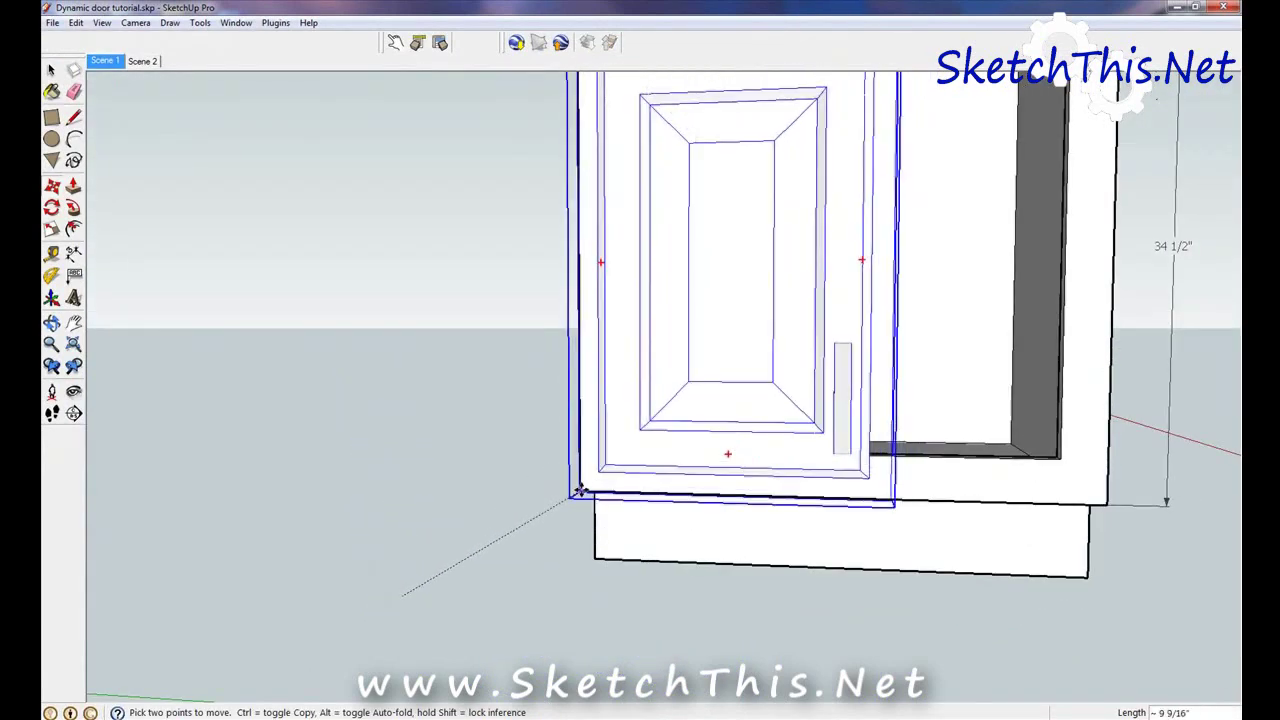
{"action": "left_click", "coordinate": [606, 450]}
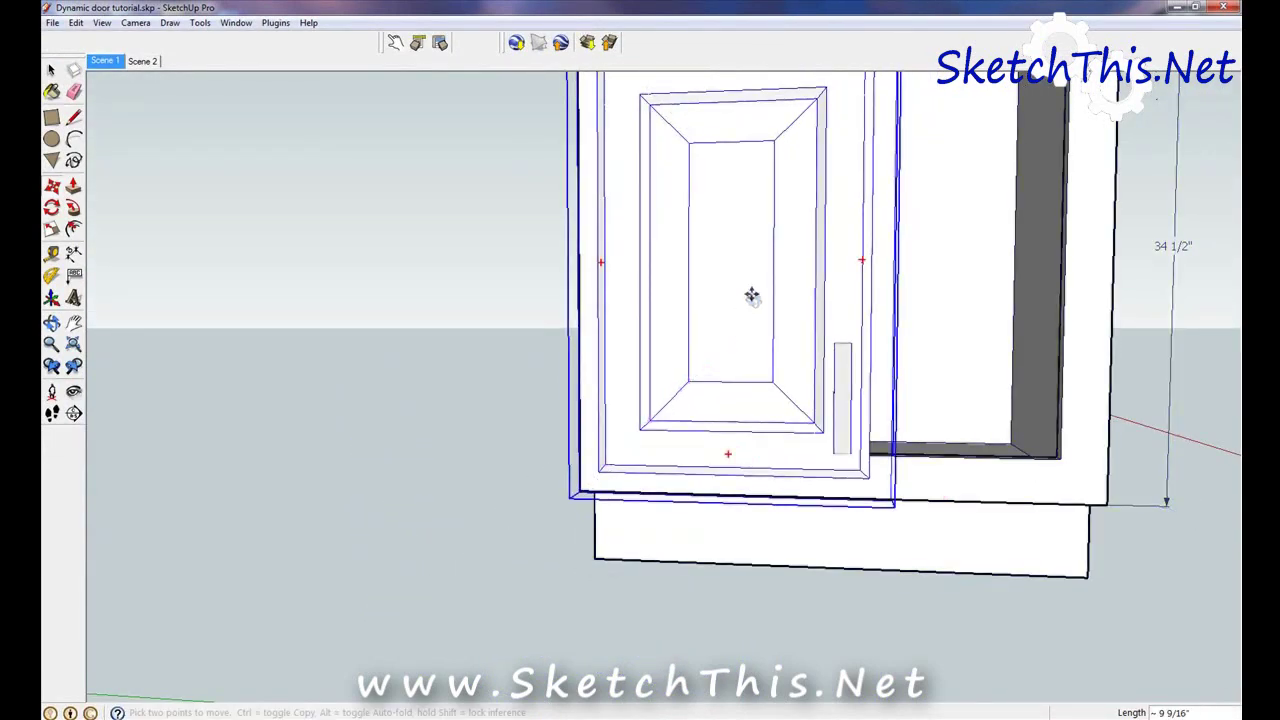
{"action": "middle_click_drag", "start_coordinate": [751, 291], "coordinate": [666, 422]}
{"action": "scroll", "coordinate": [675, 353], "scroll_direction": "down", "scroll_amount": 8}
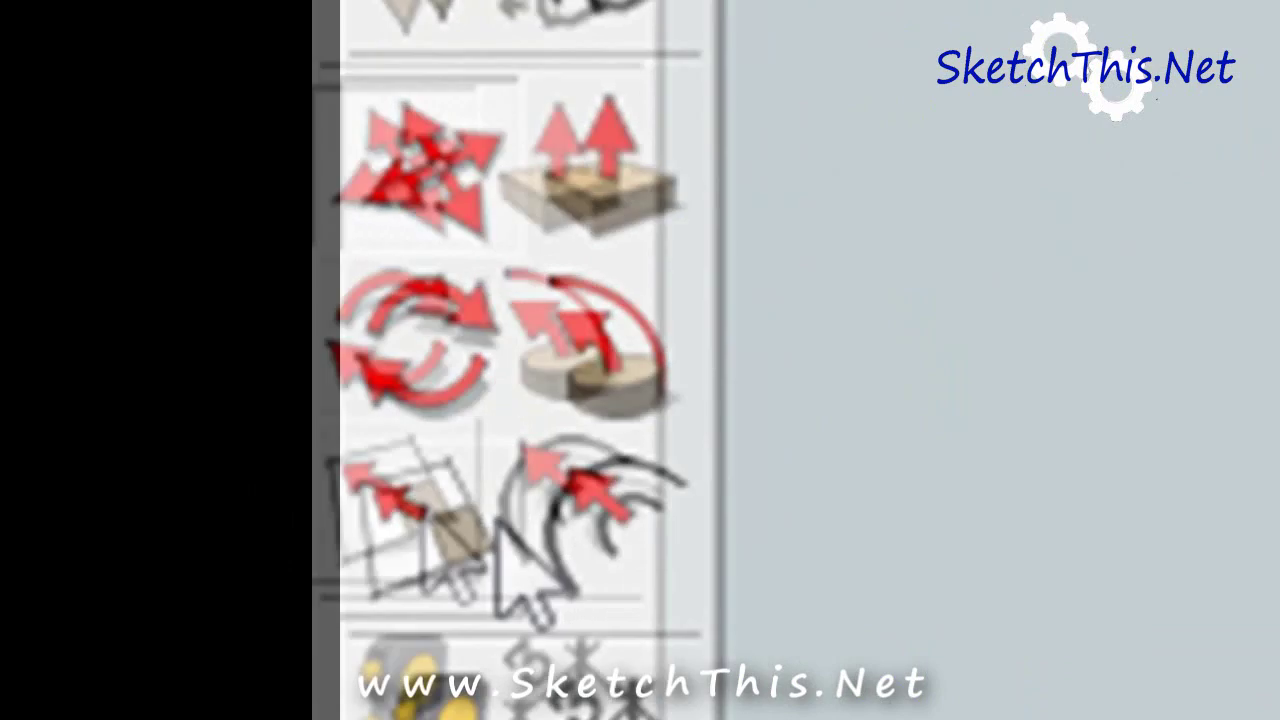
Step: Scale the door with its top and side grips until it covers the whole cabinet front
{"action": "left_click", "coordinate": [490, 575]}
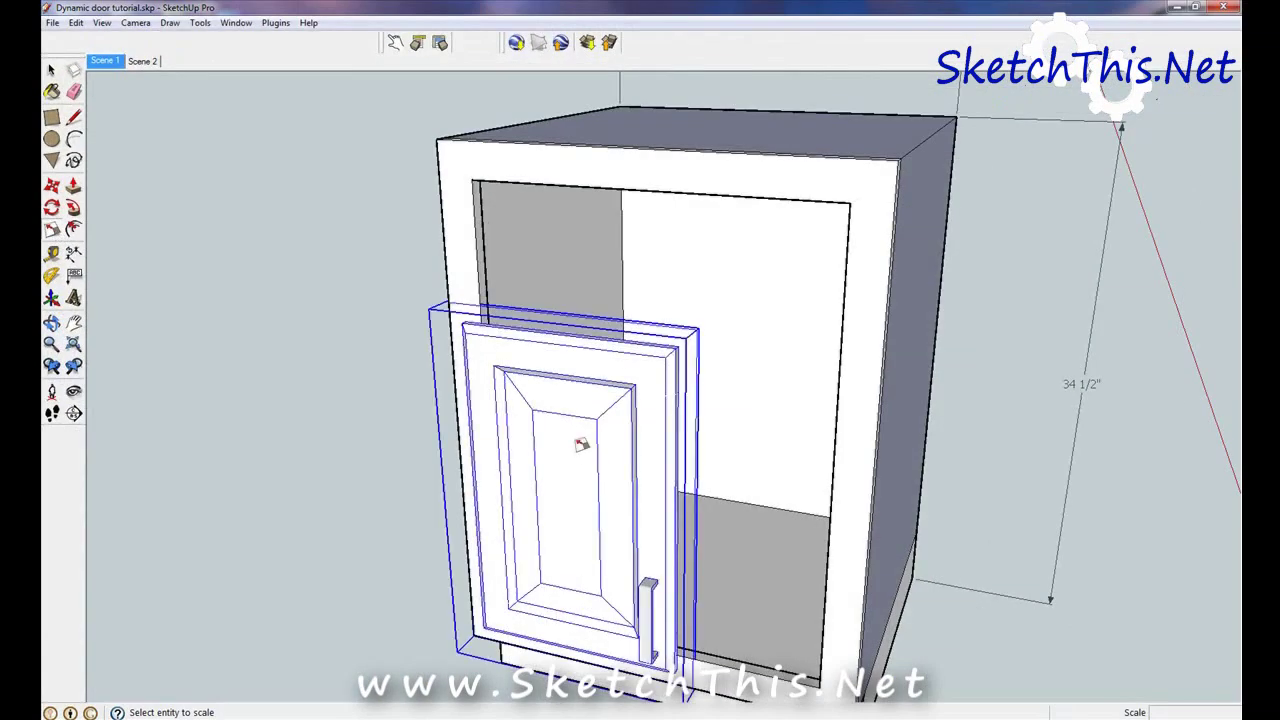
{"action": "left_click", "coordinate": [581, 443]}
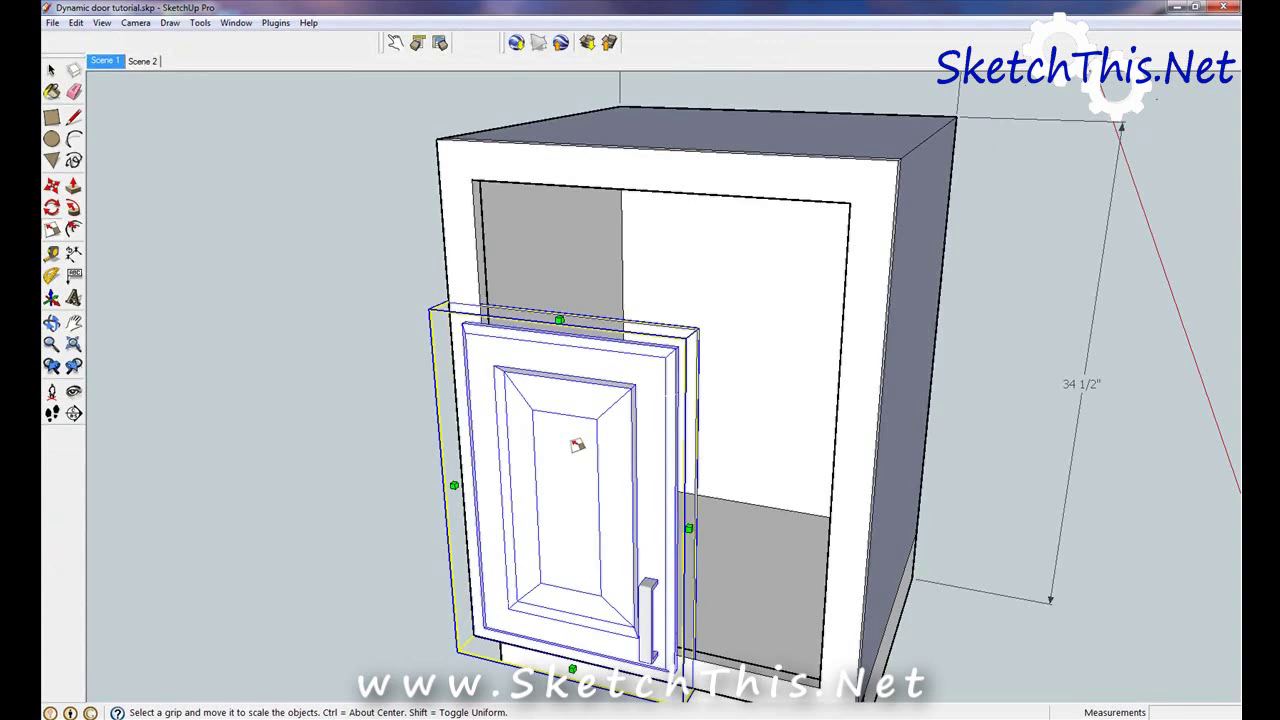
{"action": "left_click_drag", "start_coordinate": [559, 319], "coordinate": [686, 150]}
{"action": "left_click_drag", "start_coordinate": [697, 446], "coordinate": [911, 234]}
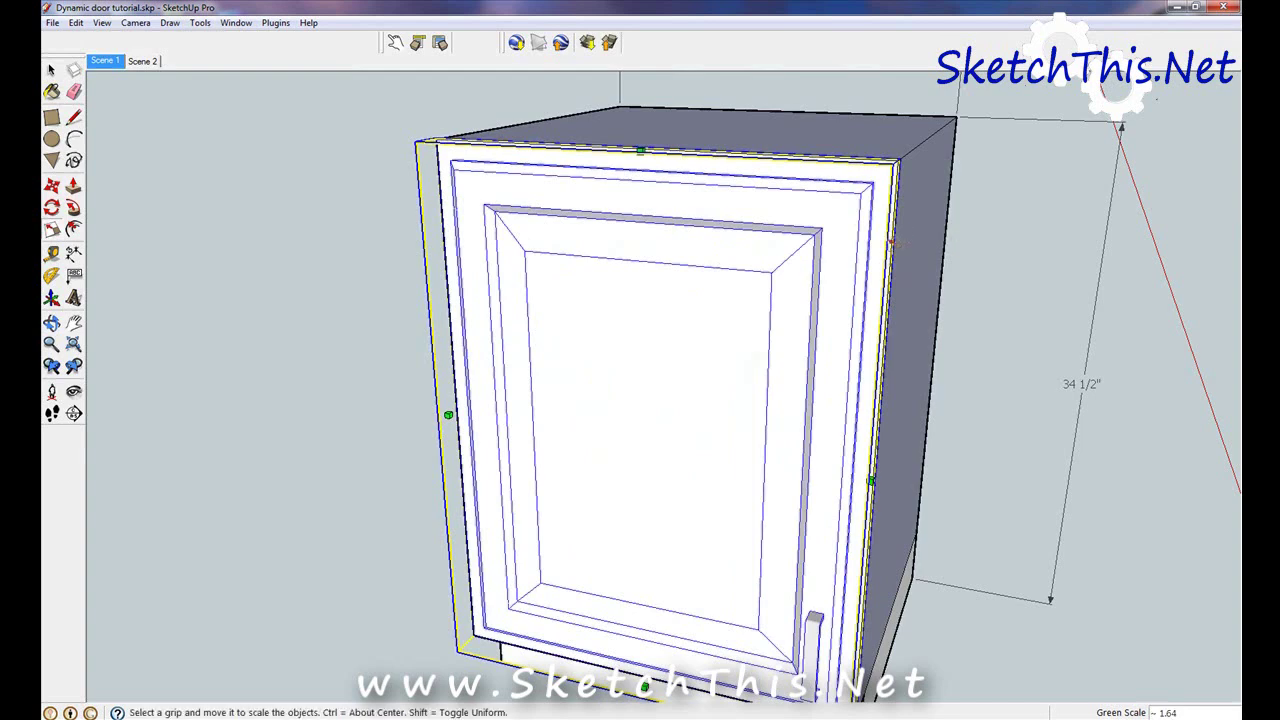
{"action": "scroll", "coordinate": [912, 236], "scroll_direction": "down", "scroll_amount": 2}
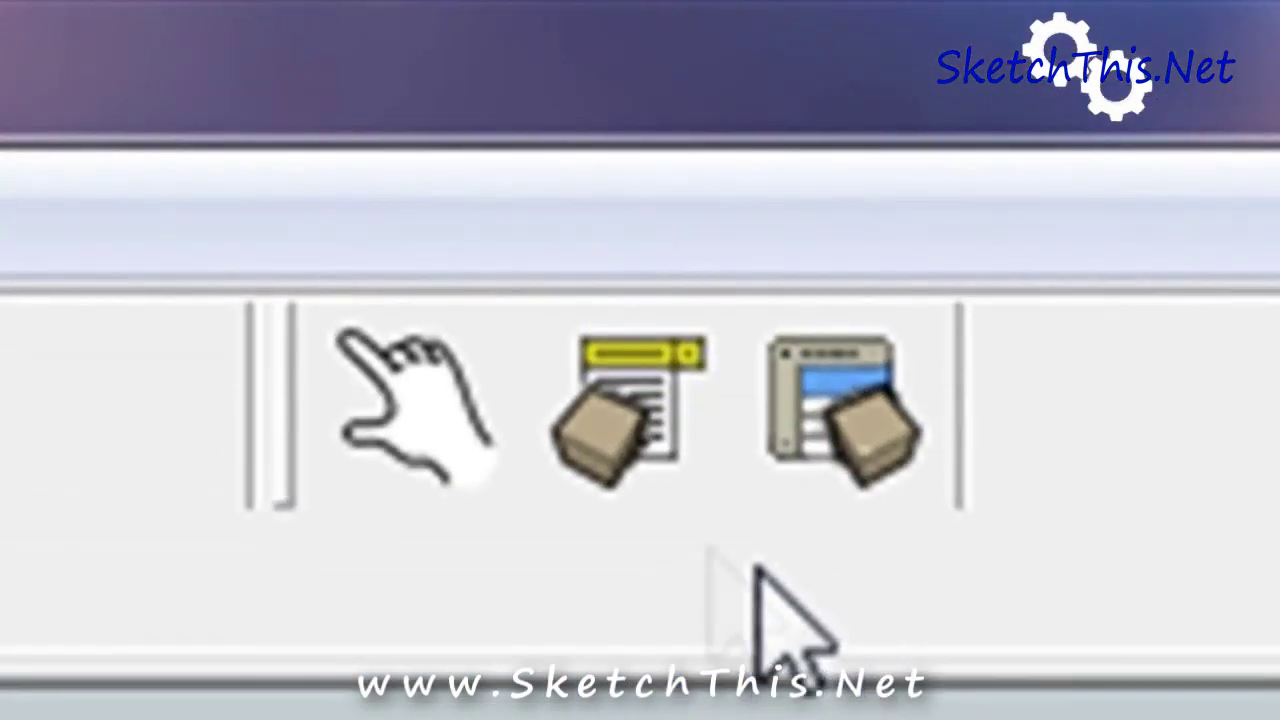
Step: Apply the Square frame type to the door in Component Options
{"action": "left_click", "coordinate": [624, 447]}
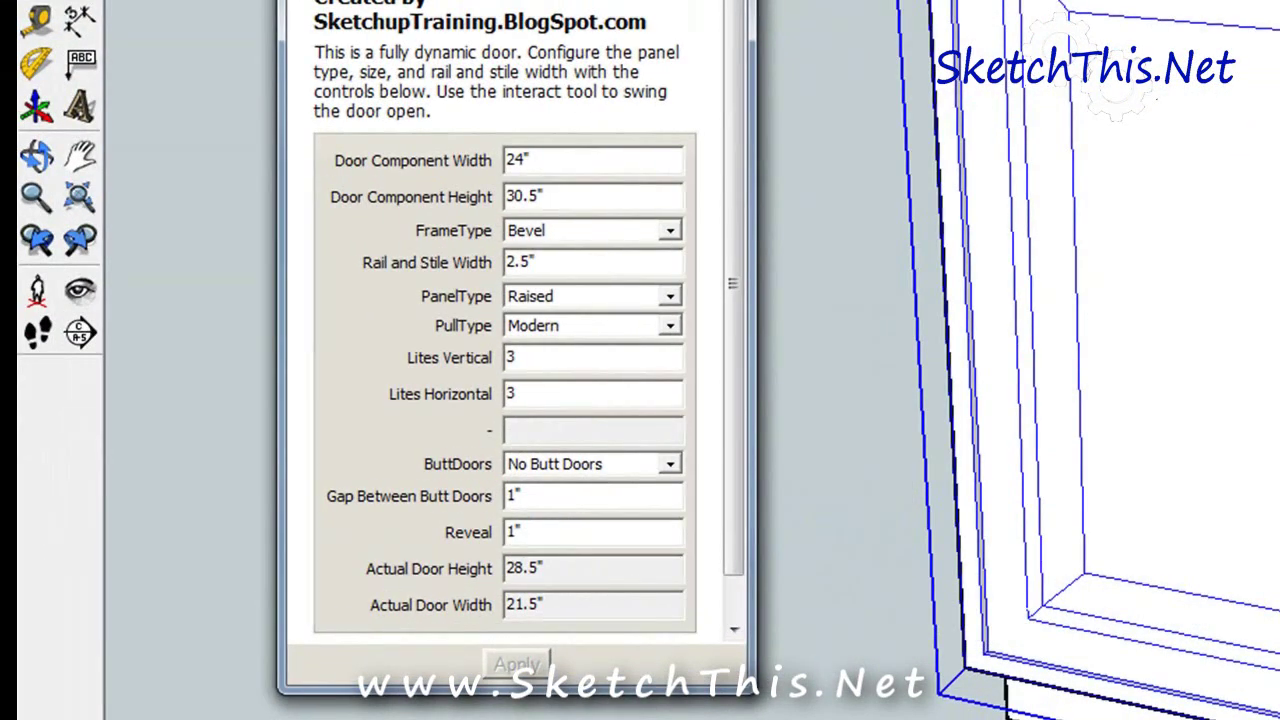
{"action": "left_click", "coordinate": [585, 230]}
{"action": "left_click", "coordinate": [555, 251]}
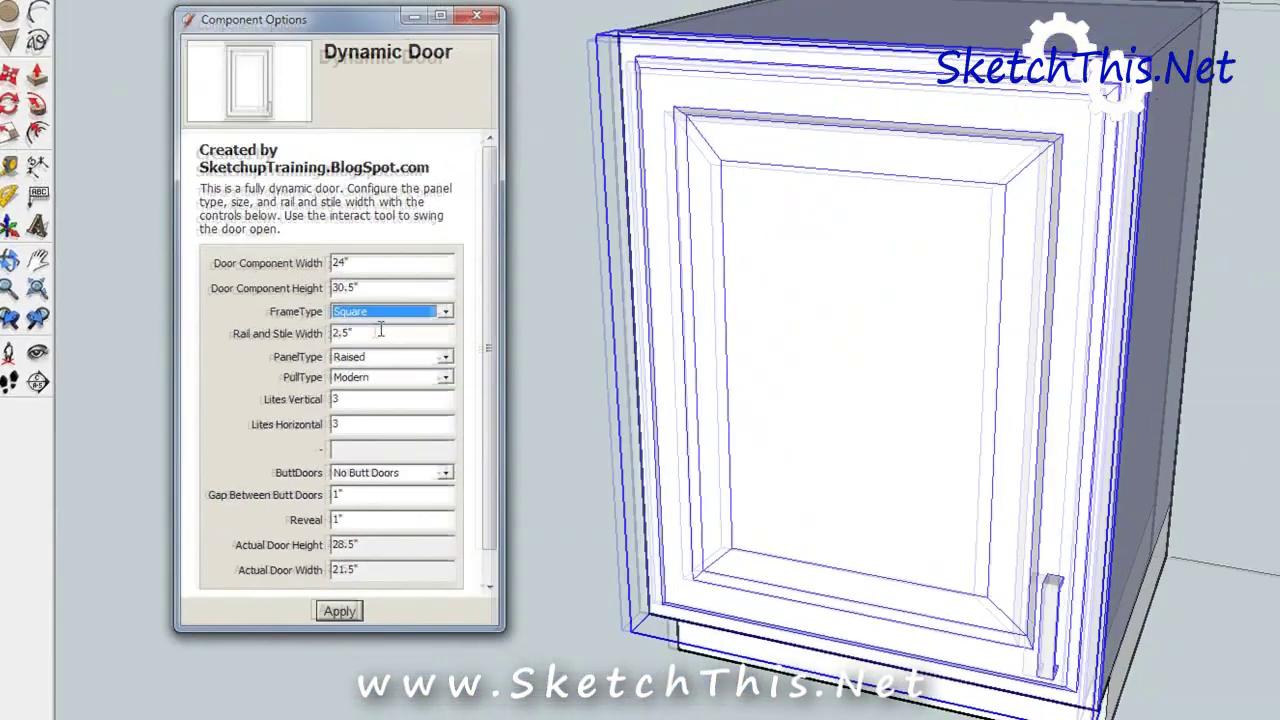
{"action": "left_click", "coordinate": [347, 614]}
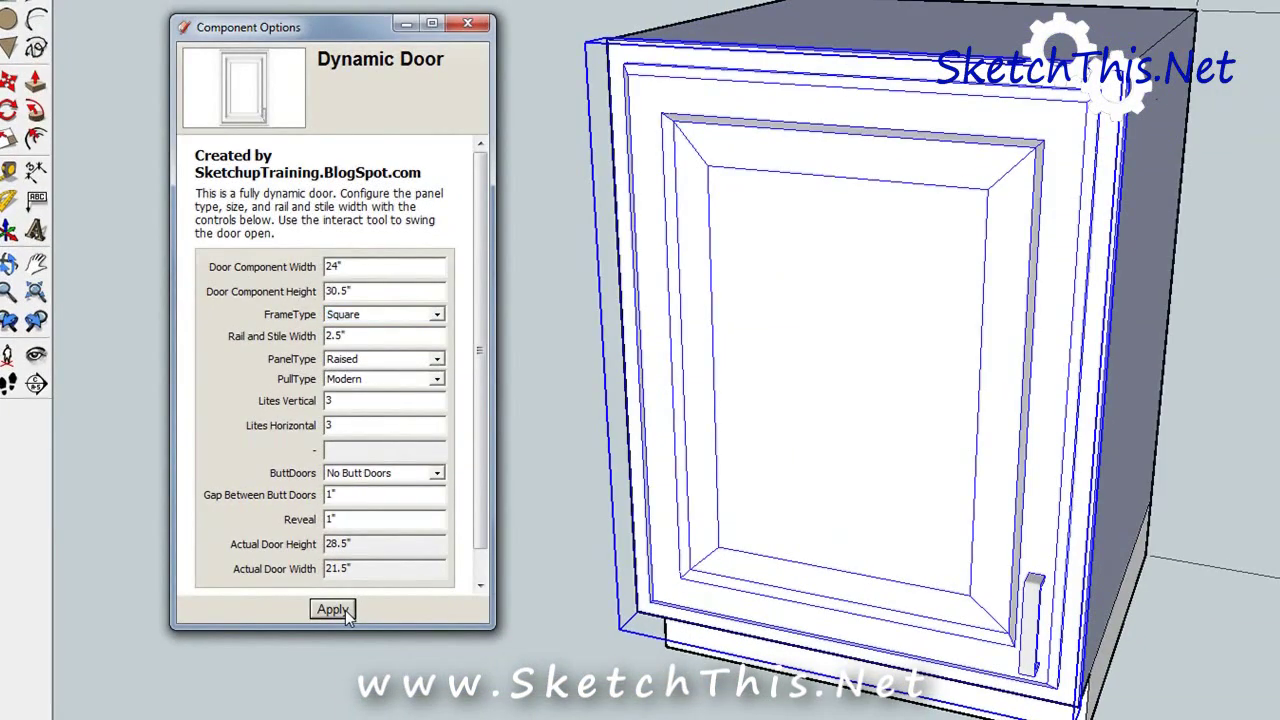
Step: Change the door to a Bevel frame with a Knob pull and apply
{"action": "left_click", "coordinate": [395, 315]}
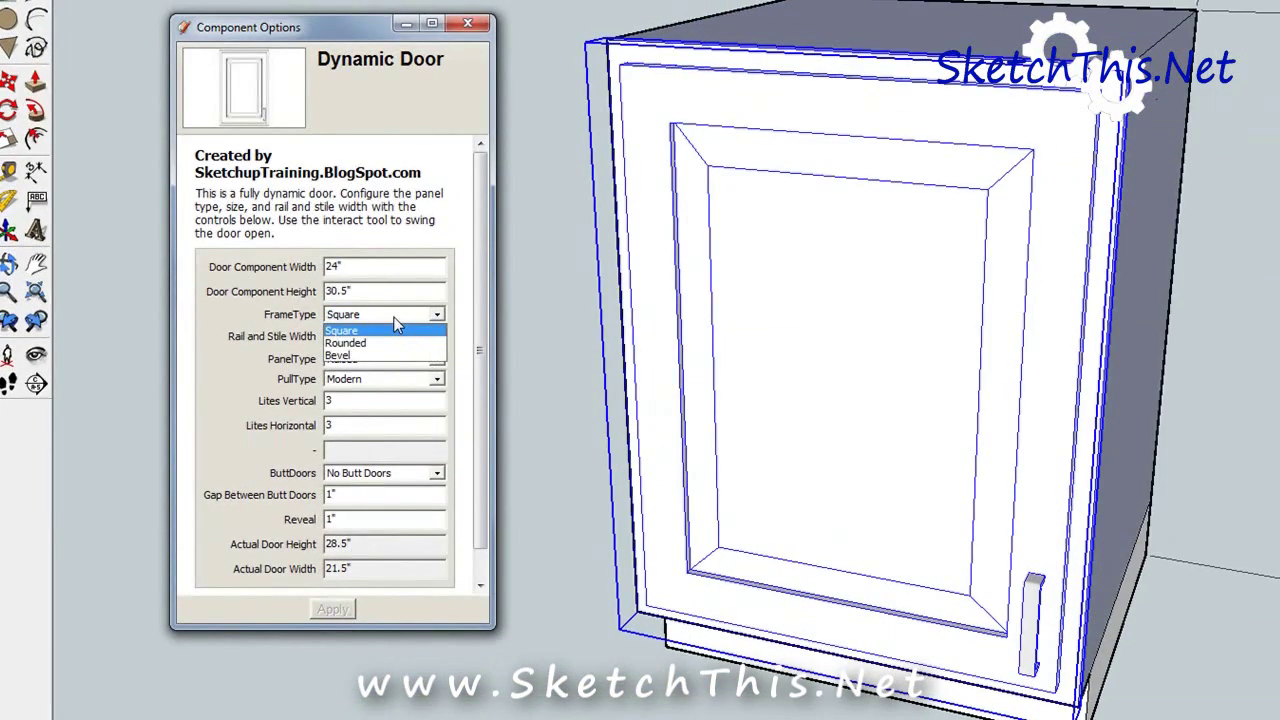
{"action": "left_click", "coordinate": [395, 356]}
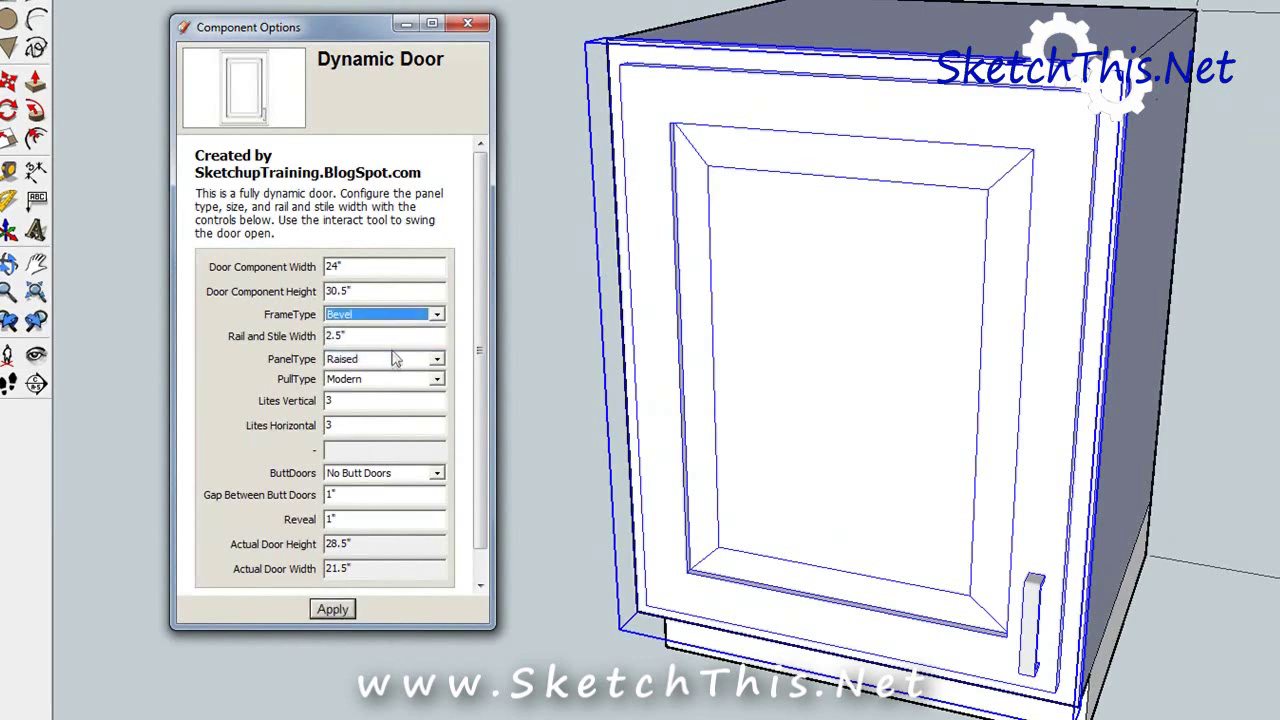
{"action": "left_click", "coordinate": [395, 379]}
{"action": "left_click", "coordinate": [393, 408]}
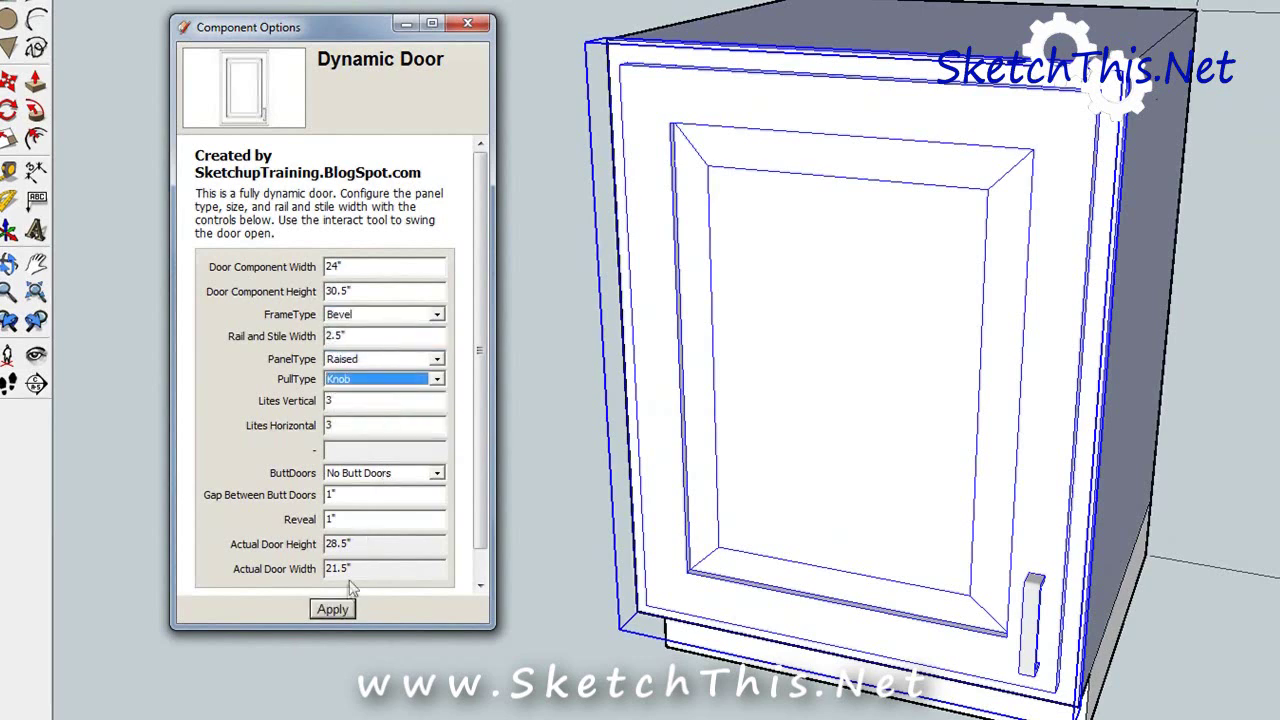
{"action": "left_click", "coordinate": [342, 608]}
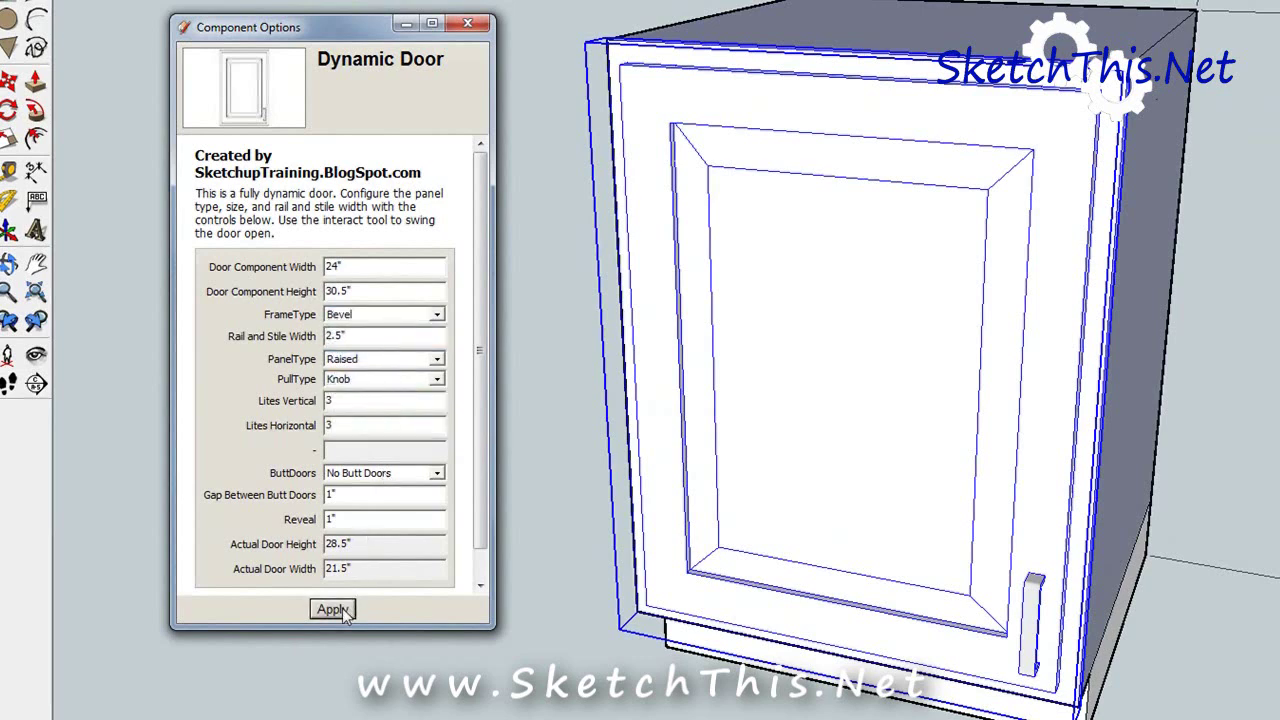
Step: Set the rail and stile width to 3" and apply
{"action": "double_click", "coordinate": [340, 336]}
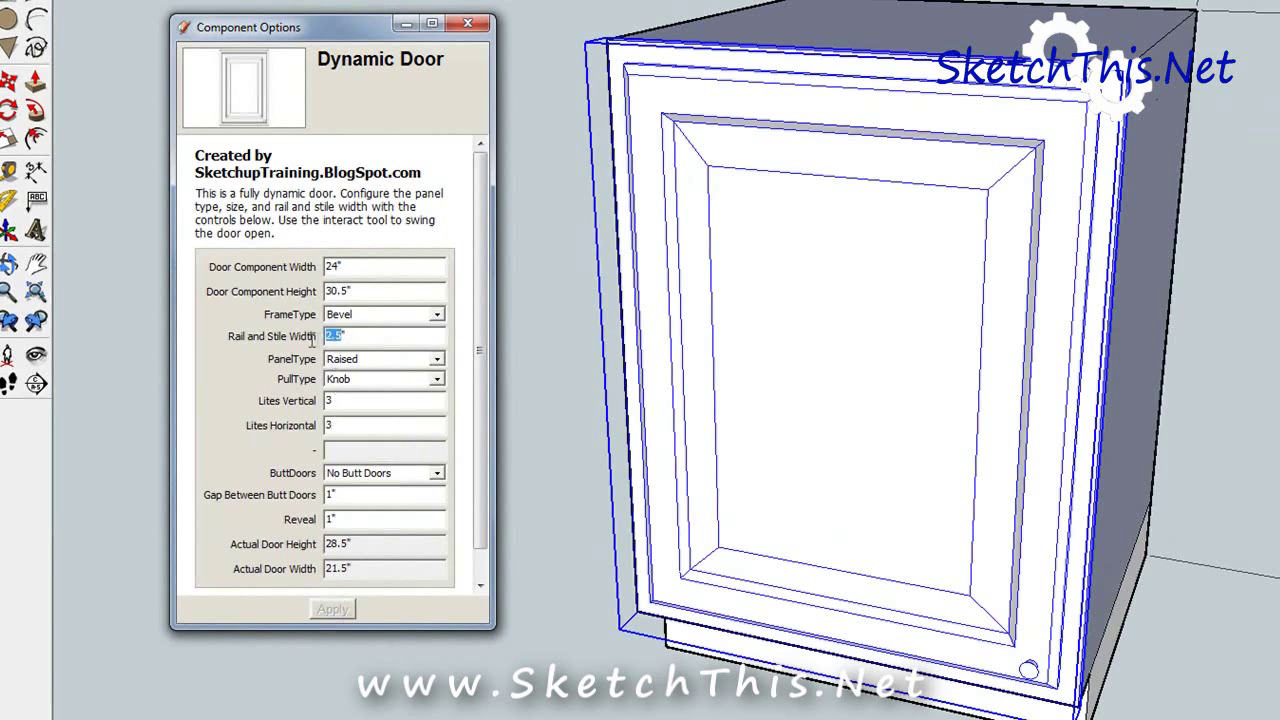
{"action": "type", "text": "3\""}
{"action": "left_click", "coordinate": [341, 610]}
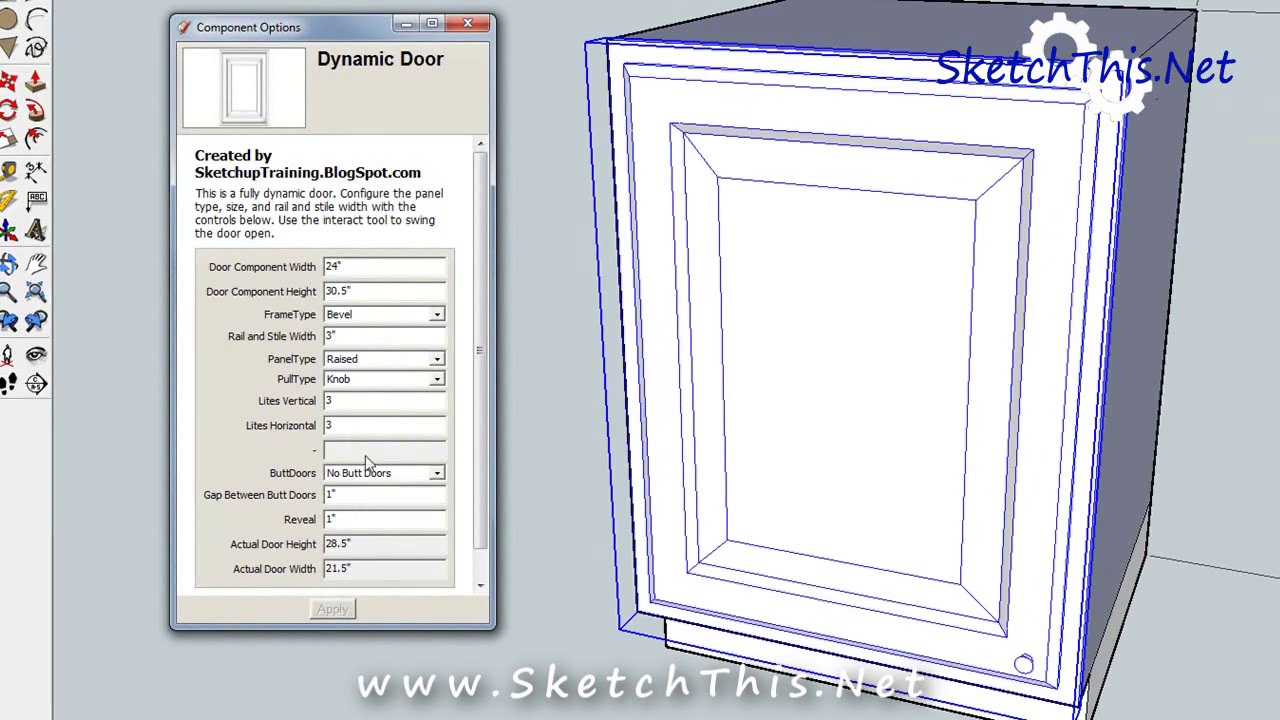
Step: Change the panel type to Flat, then to Mullions, applying each
{"action": "left_click", "coordinate": [392, 362]}
{"action": "left_click", "coordinate": [389, 396]}
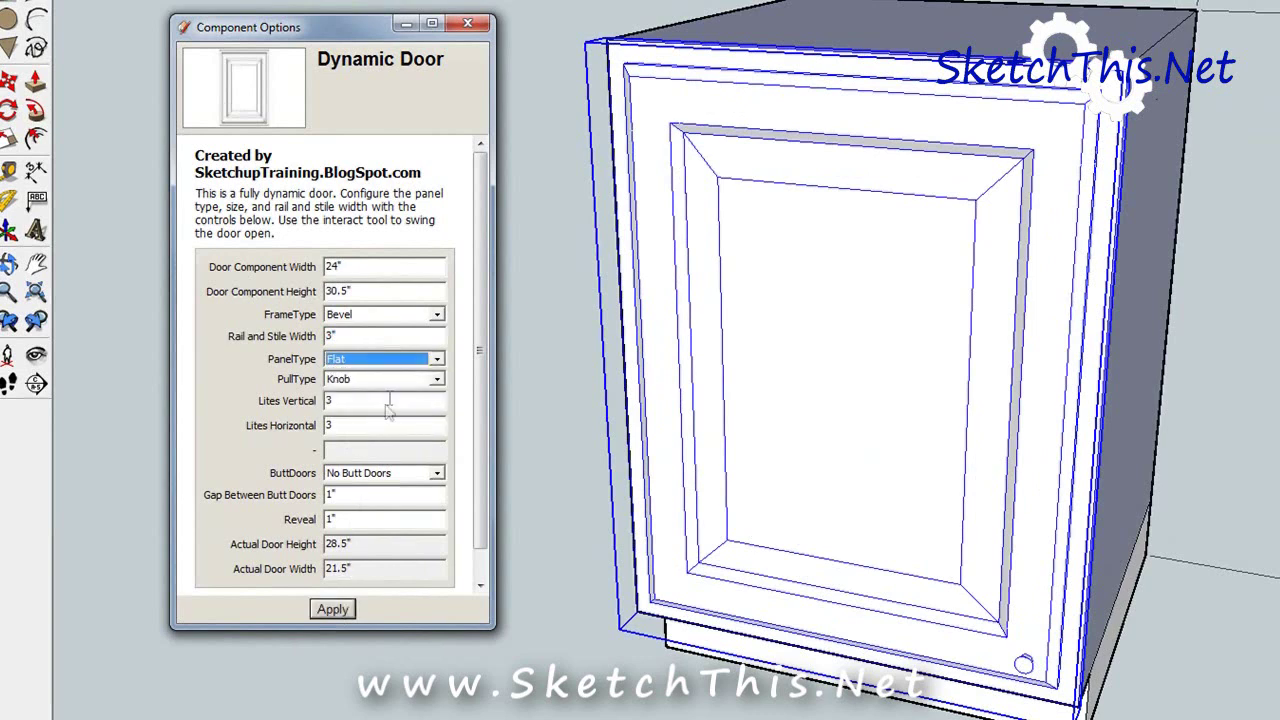
{"action": "left_click", "coordinate": [333, 609]}
{"action": "left_click", "coordinate": [395, 363]}
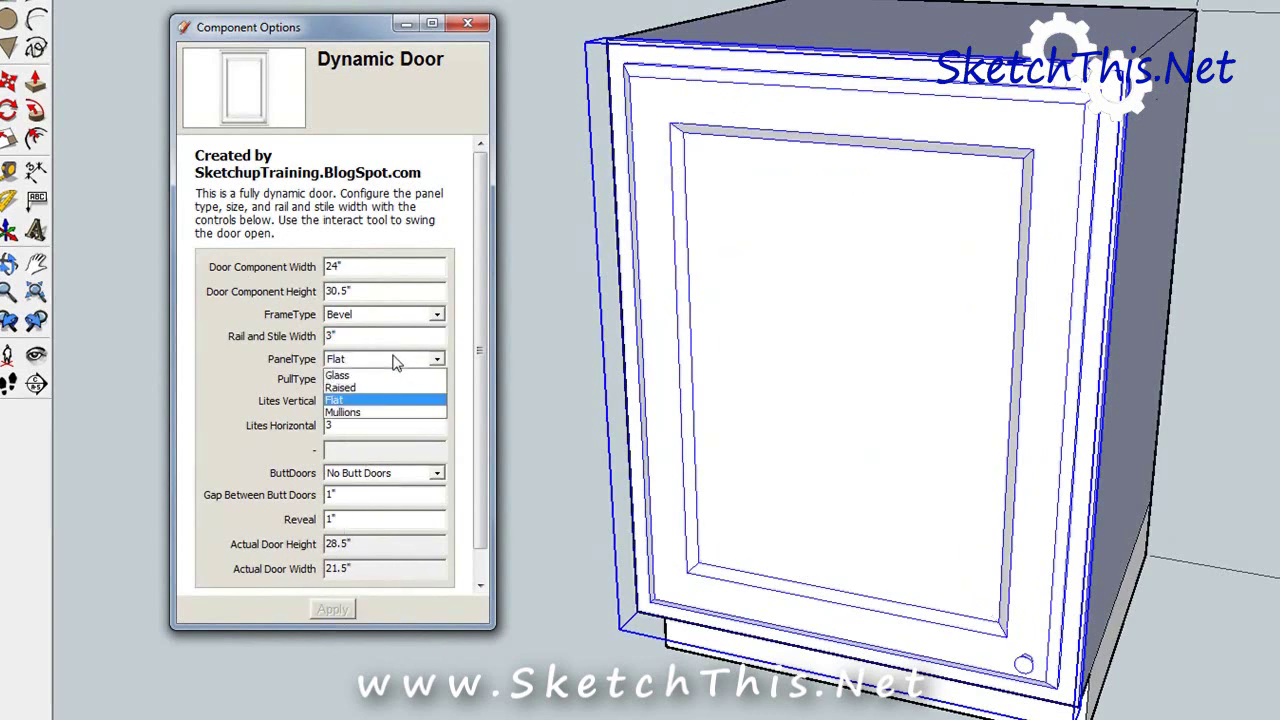
{"action": "left_click", "coordinate": [398, 412]}
{"action": "left_click", "coordinate": [333, 609]}
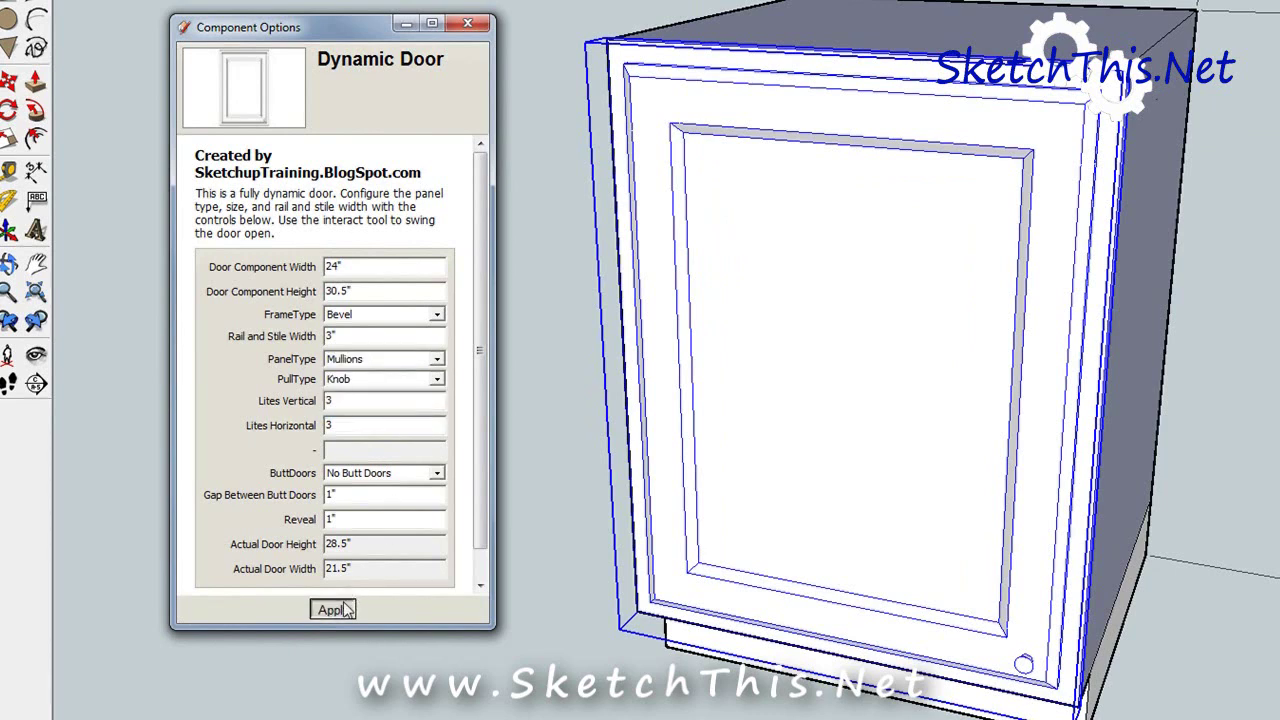
Step: Set Lites Vertical and Horizontal to 2, apply, and enter a .25 Reveal
{"action": "double_click", "coordinate": [330, 400]}
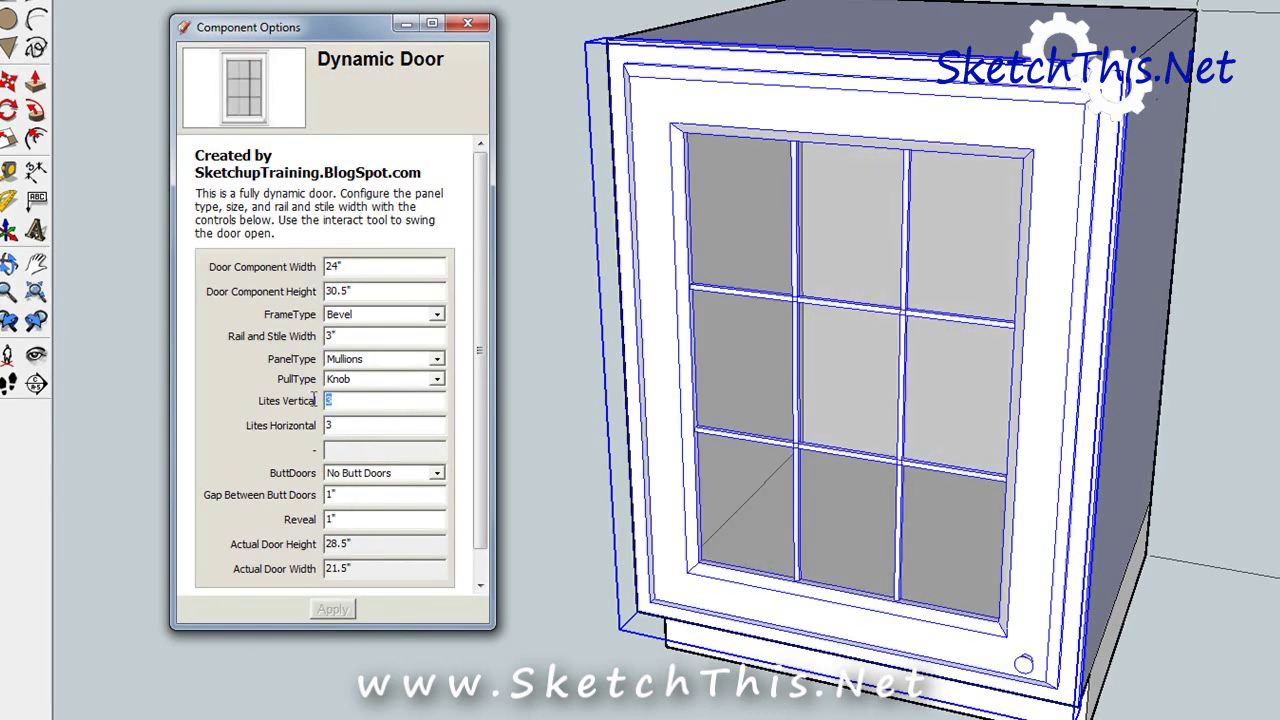
{"action": "type", "text": "2"}
{"action": "double_click", "coordinate": [329, 425]}
{"action": "type", "text": "2"}
{"action": "left_click", "coordinate": [334, 611]}
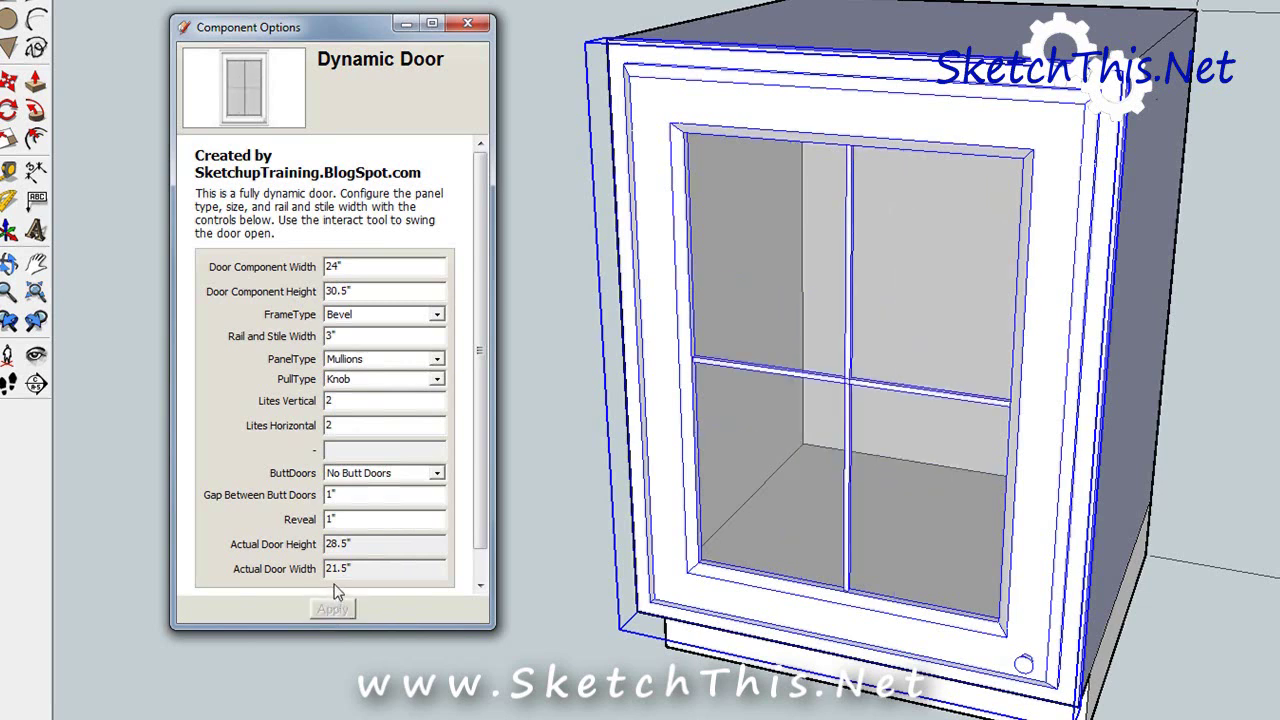
{"action": "double_click", "coordinate": [330, 518]}
{"action": "type", "text": ".25"}
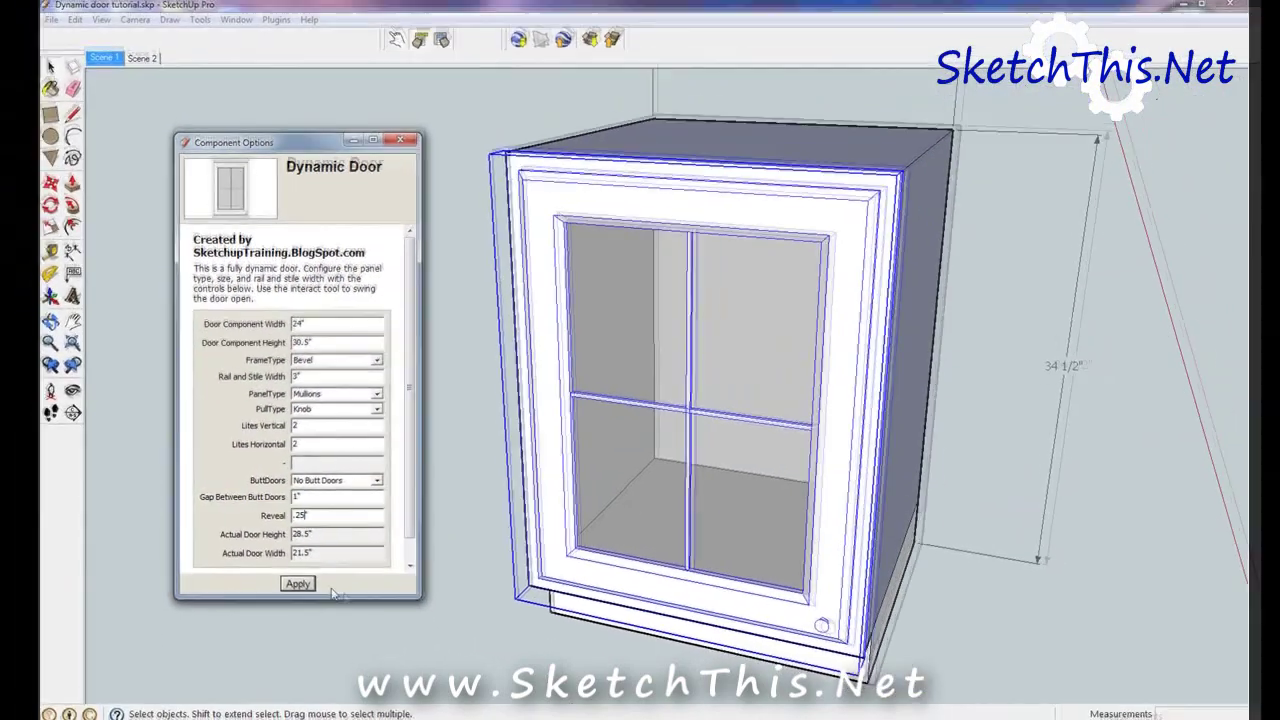
Step: Apply the 0.25" reveal, growing the door to 30" by 23", and inspect its top corner
{"action": "left_click", "coordinate": [297, 583]}
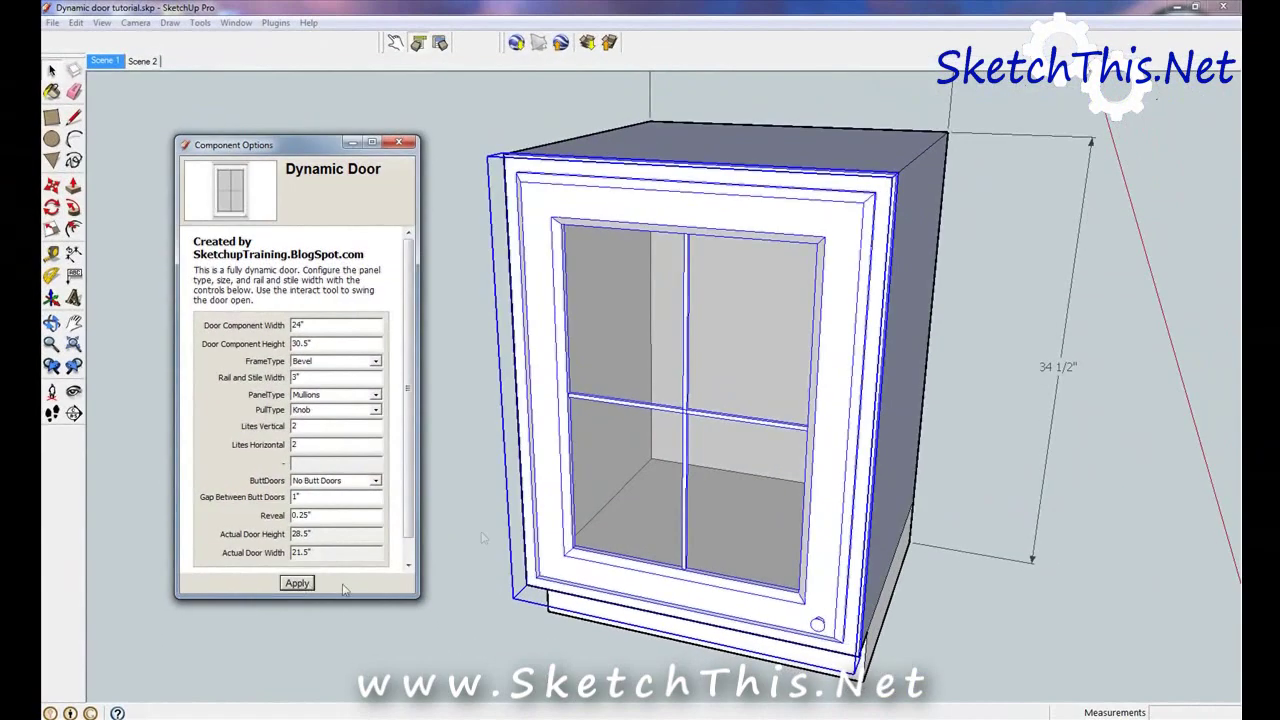
{"action": "middle_click_drag", "start_coordinate": [808, 332], "coordinate": [830, 308]}
{"action": "scroll", "coordinate": [830, 308], "scroll_direction": "up", "scroll_amount": 5}
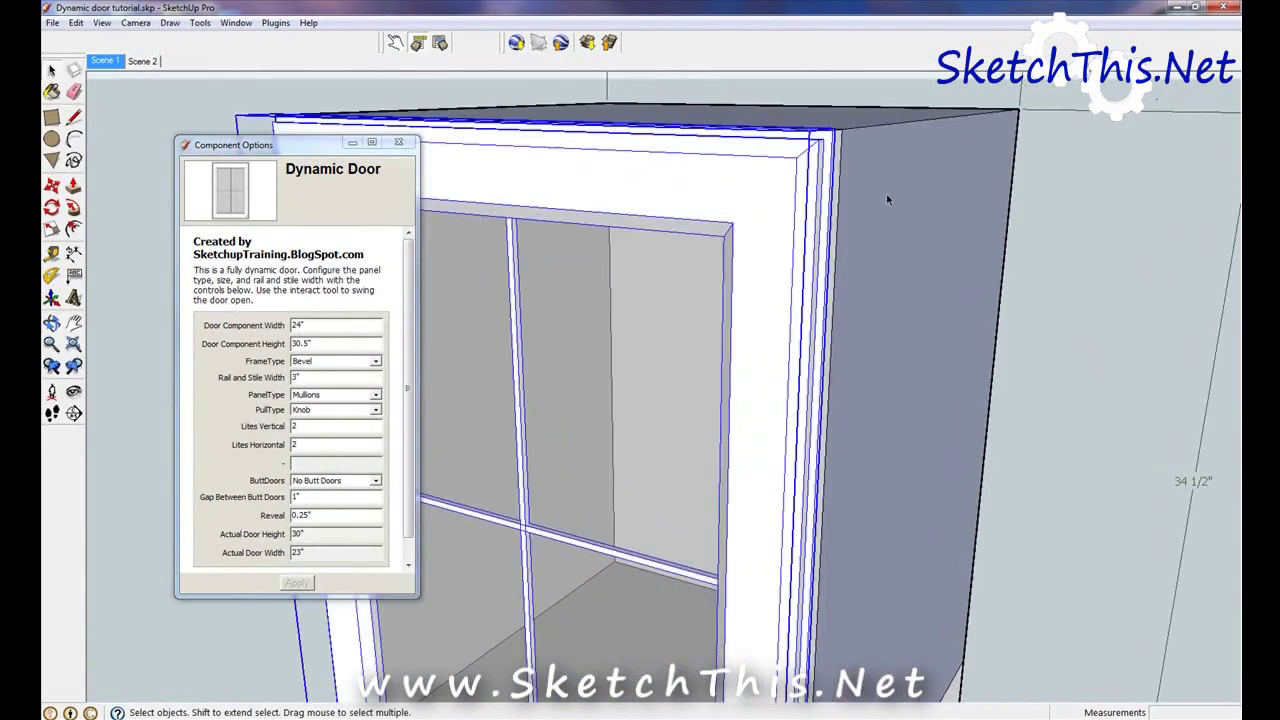
{"action": "left_click", "coordinate": [826, 178]}
{"action": "middle_click_drag", "start_coordinate": [1194, 225], "coordinate": [1122, 224]}
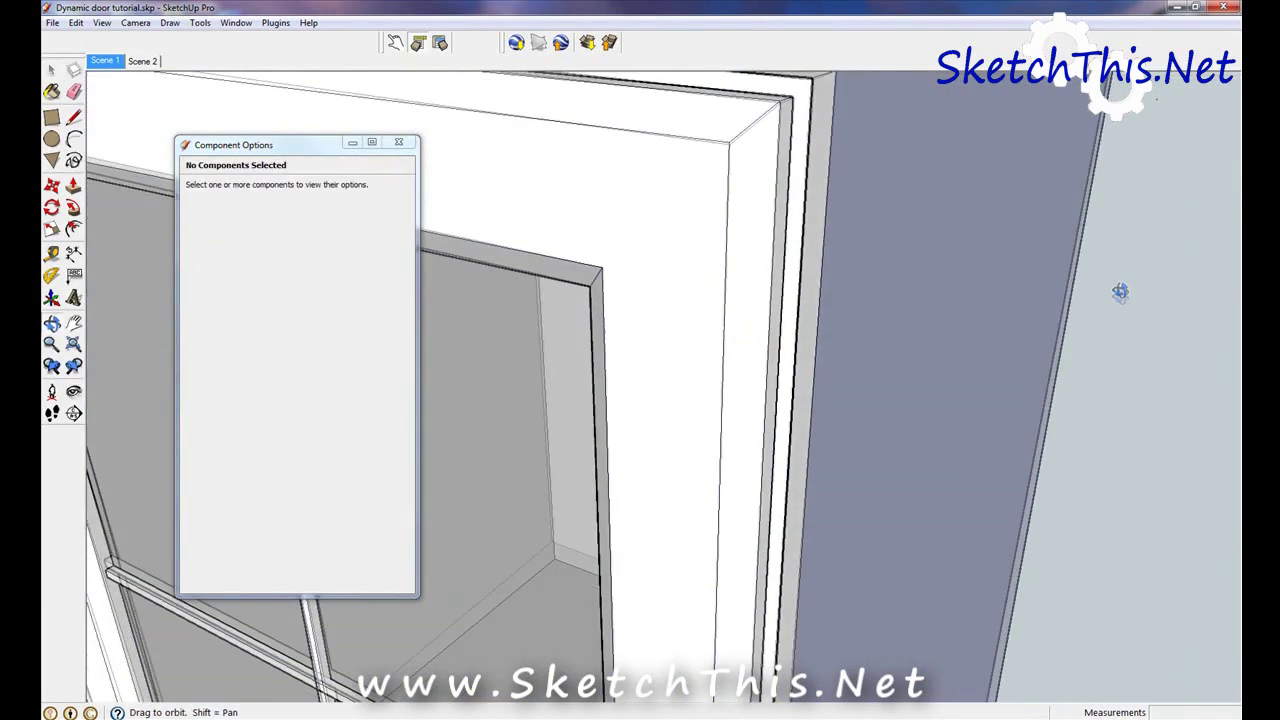
{"action": "middle_click_drag", "start_coordinate": [1120, 291], "coordinate": [1090, 260]}
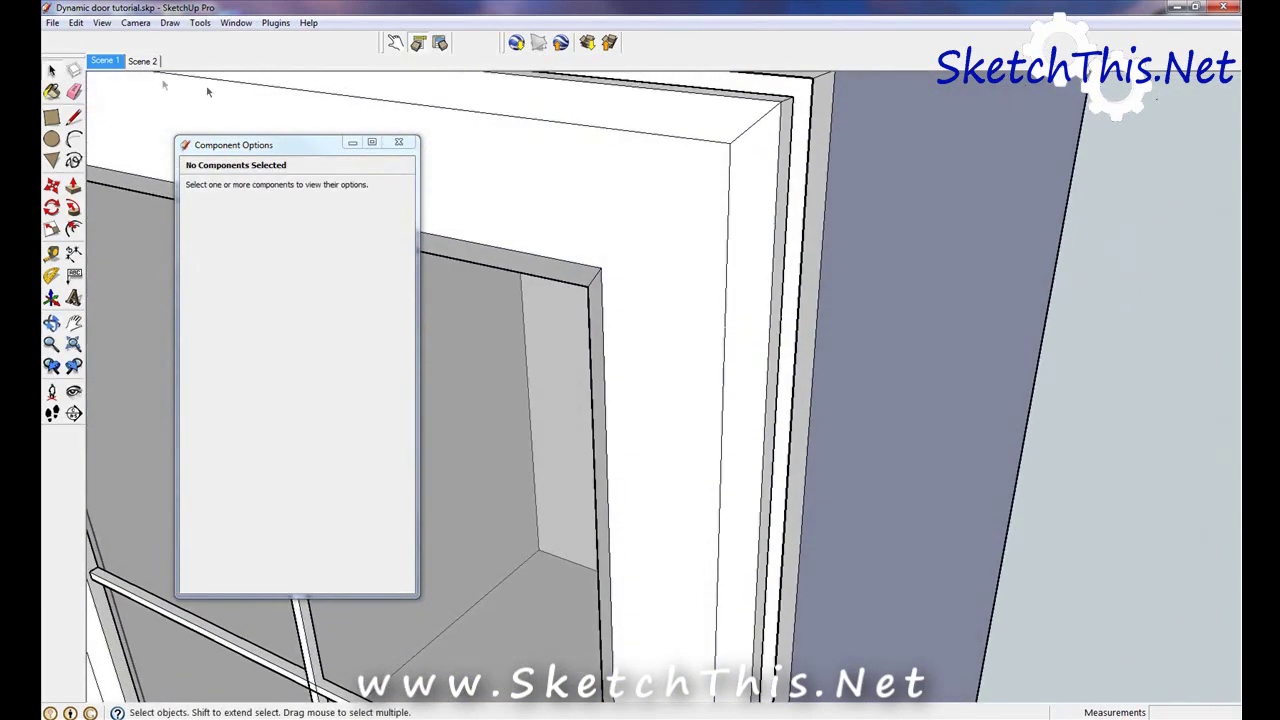
{"action": "left_click", "coordinate": [142, 61]}
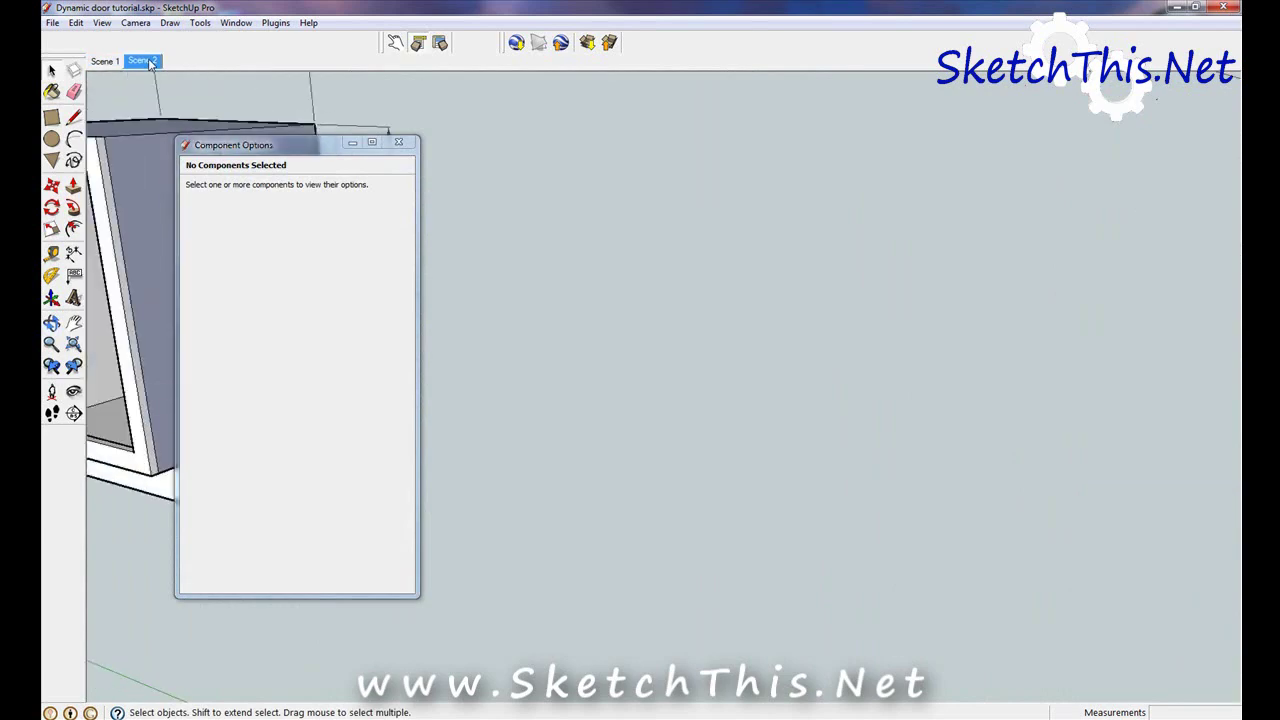
Step: Move the Scene 2 door by its lower-left corner onto the opening's inside lower-left corner
{"action": "middle_click_drag", "start_coordinate": [620, 440], "coordinate": [690, 470]}
{"action": "scroll", "coordinate": [690, 470], "scroll_direction": "up", "scroll_amount": 1}
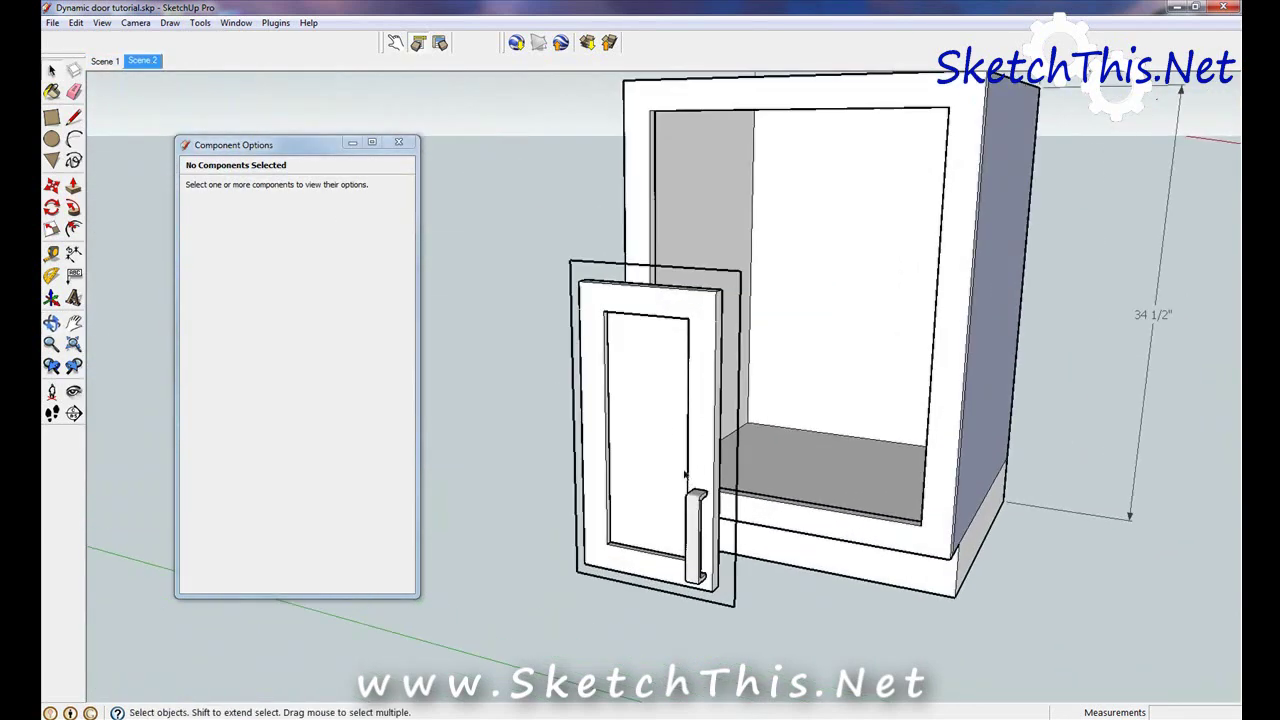
{"action": "middle_click_drag", "start_coordinate": [668, 366], "coordinate": [659, 396]}
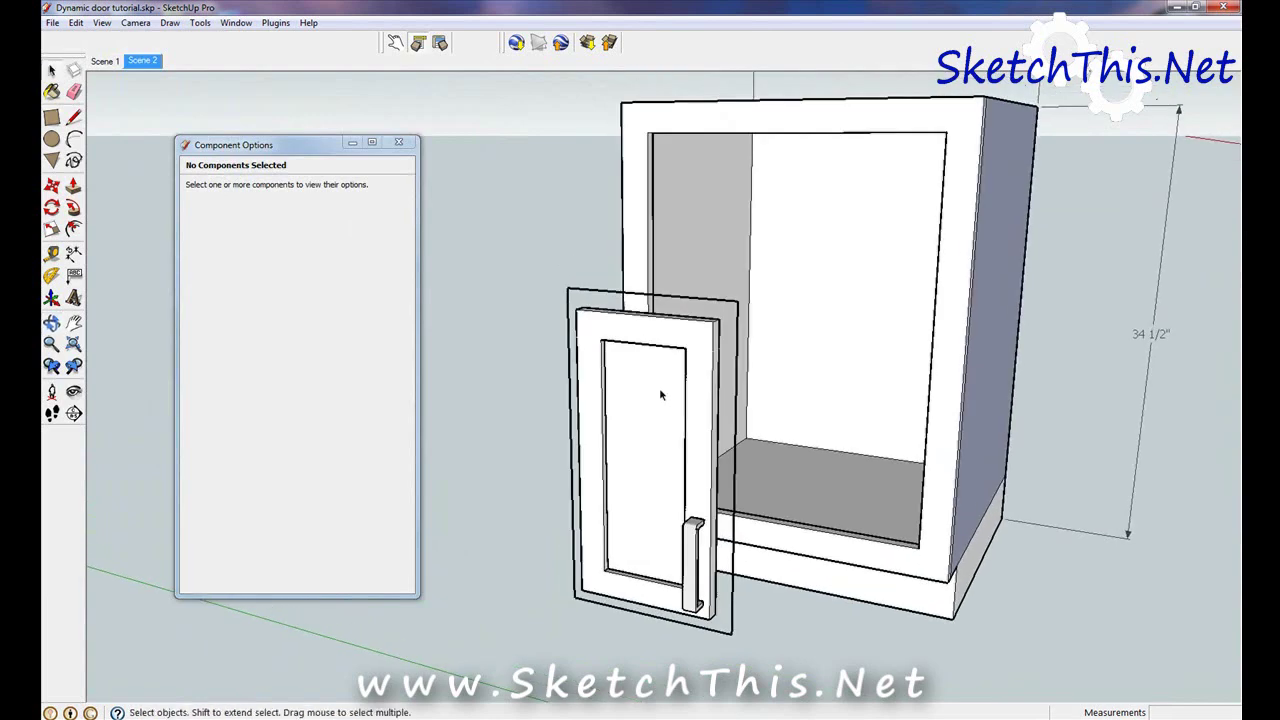
{"action": "left_click", "coordinate": [51, 185]}
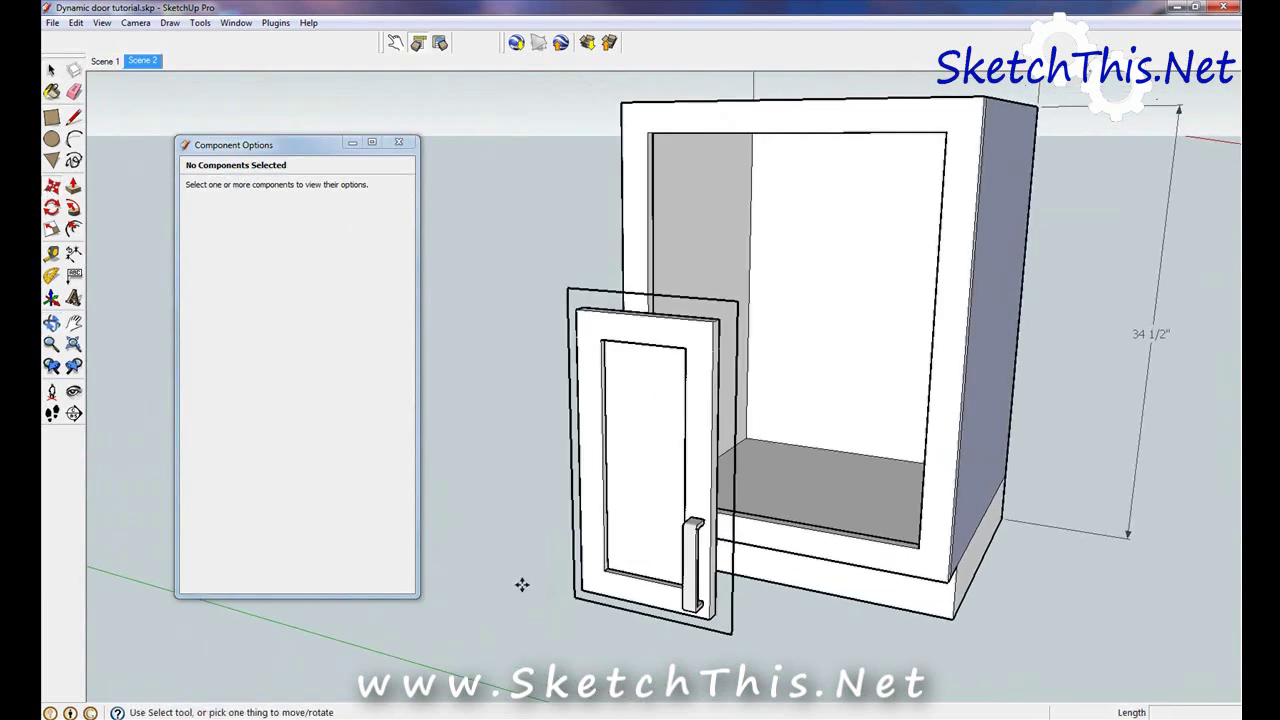
{"action": "left_click", "coordinate": [568, 598]}
{"action": "scroll", "coordinate": [671, 481], "scroll_direction": "up", "scroll_amount": 3}
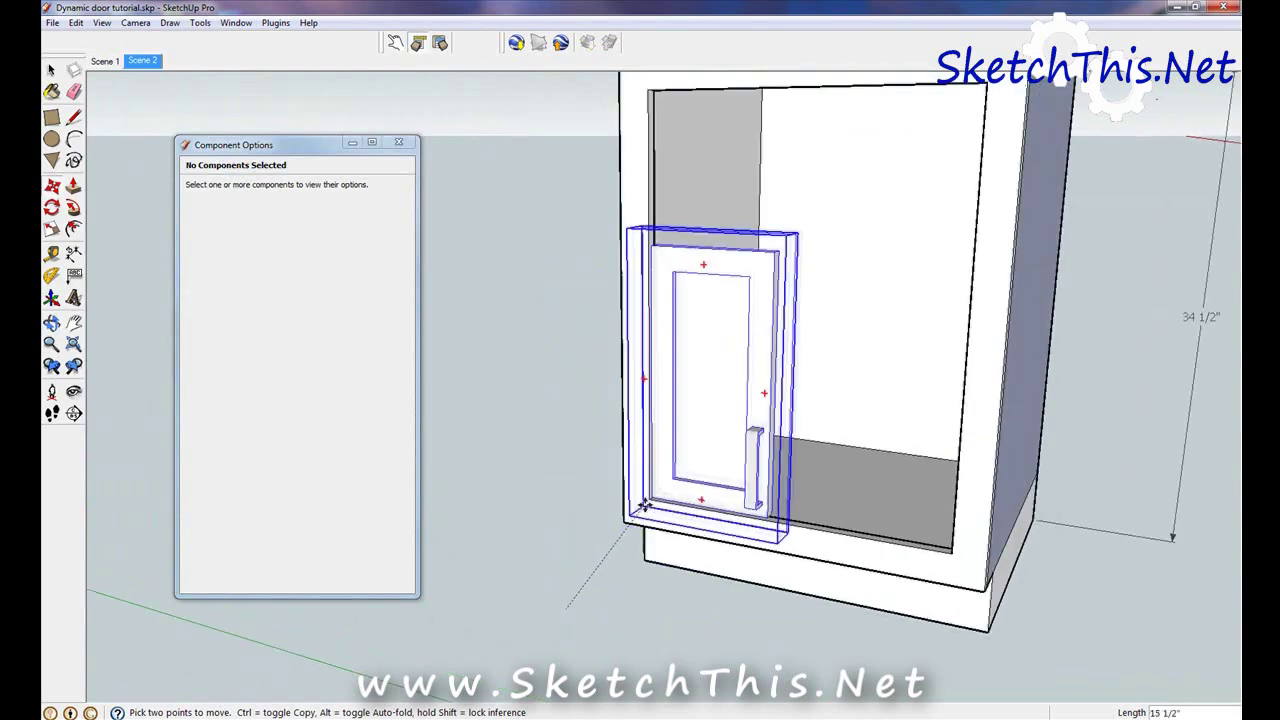
{"action": "scroll", "coordinate": [665, 488], "scroll_direction": "up", "scroll_amount": 3}
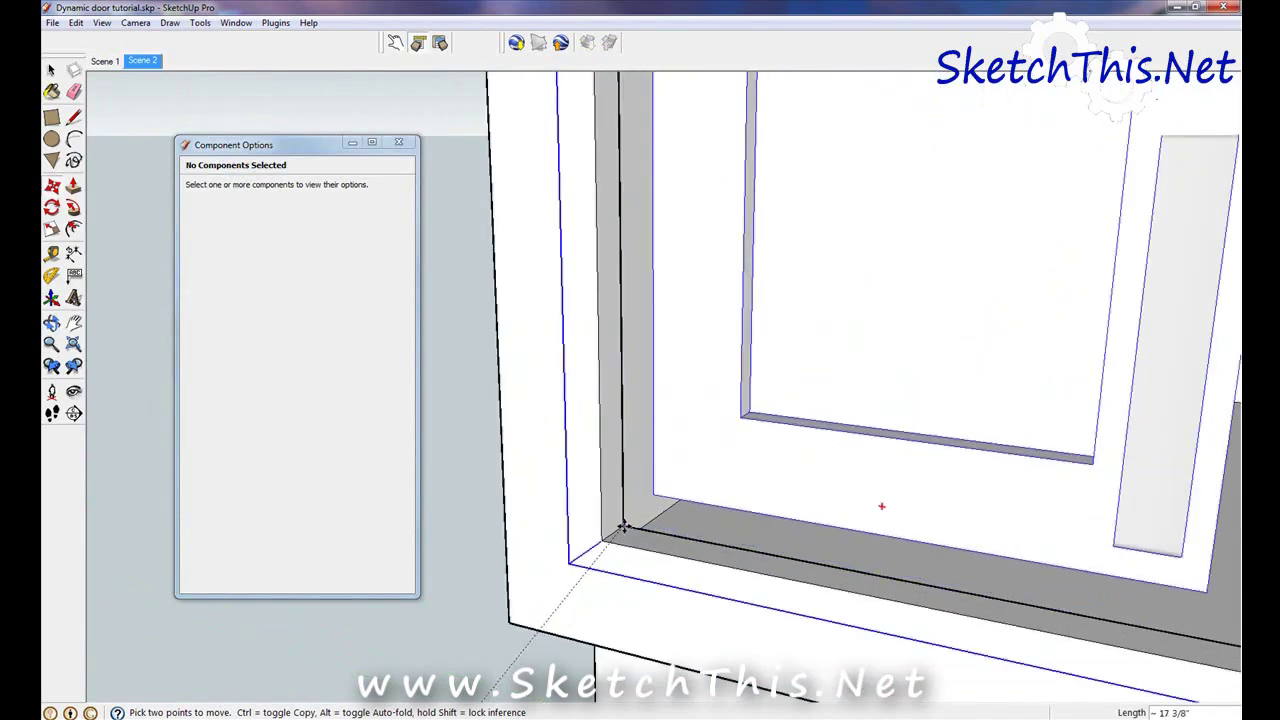
{"action": "left_click", "coordinate": [623, 527]}
{"action": "scroll", "coordinate": [623, 527], "scroll_direction": "down", "scroll_amount": 5}
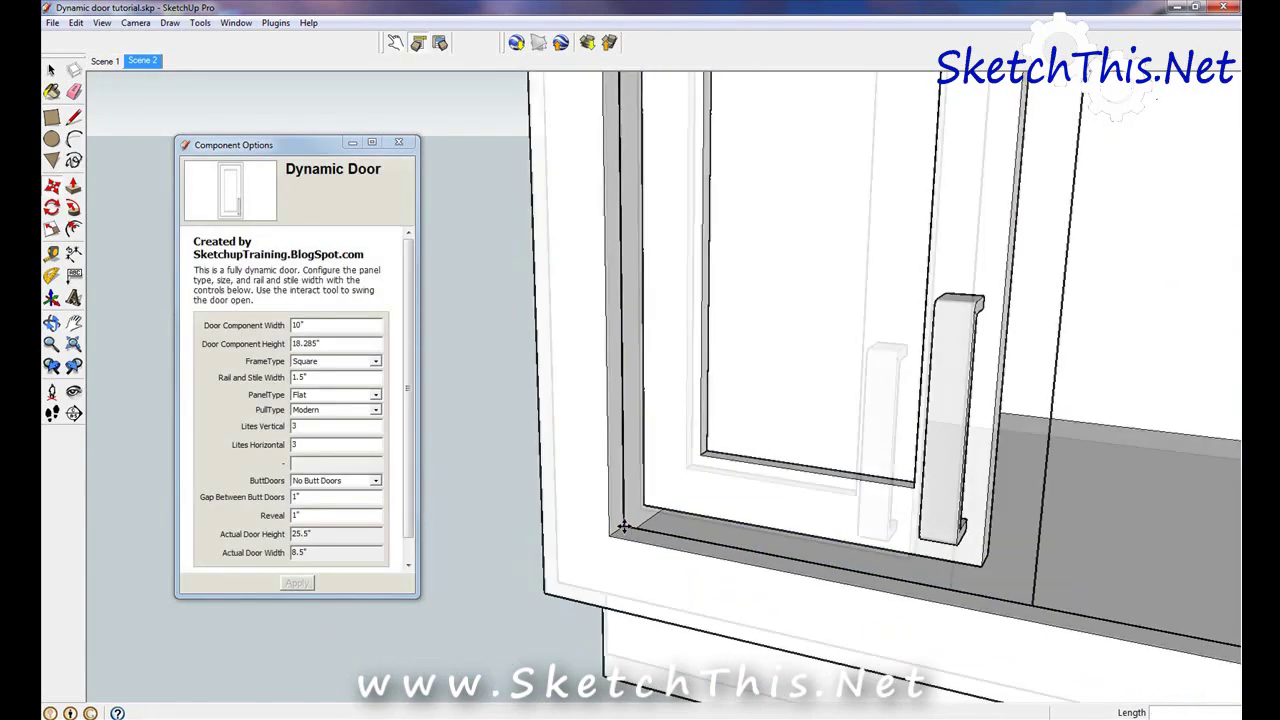
Step: Scale the door up to the opening's top edge for a 26.5" height, keeping its width
{"action": "key", "text": "s"}
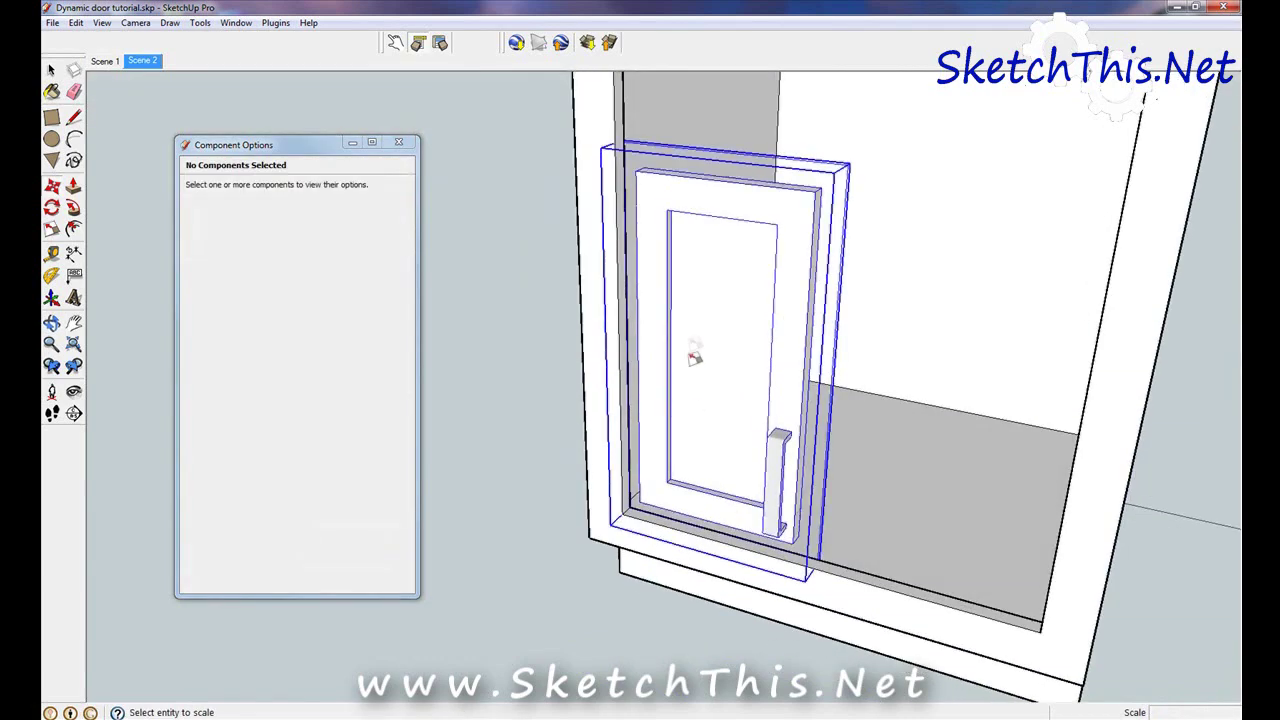
{"action": "middle_click_drag", "start_coordinate": [695, 350], "coordinate": [685, 350]}
{"action": "left_click", "coordinate": [675, 349]}
{"action": "left_click", "coordinate": [828, 263]}
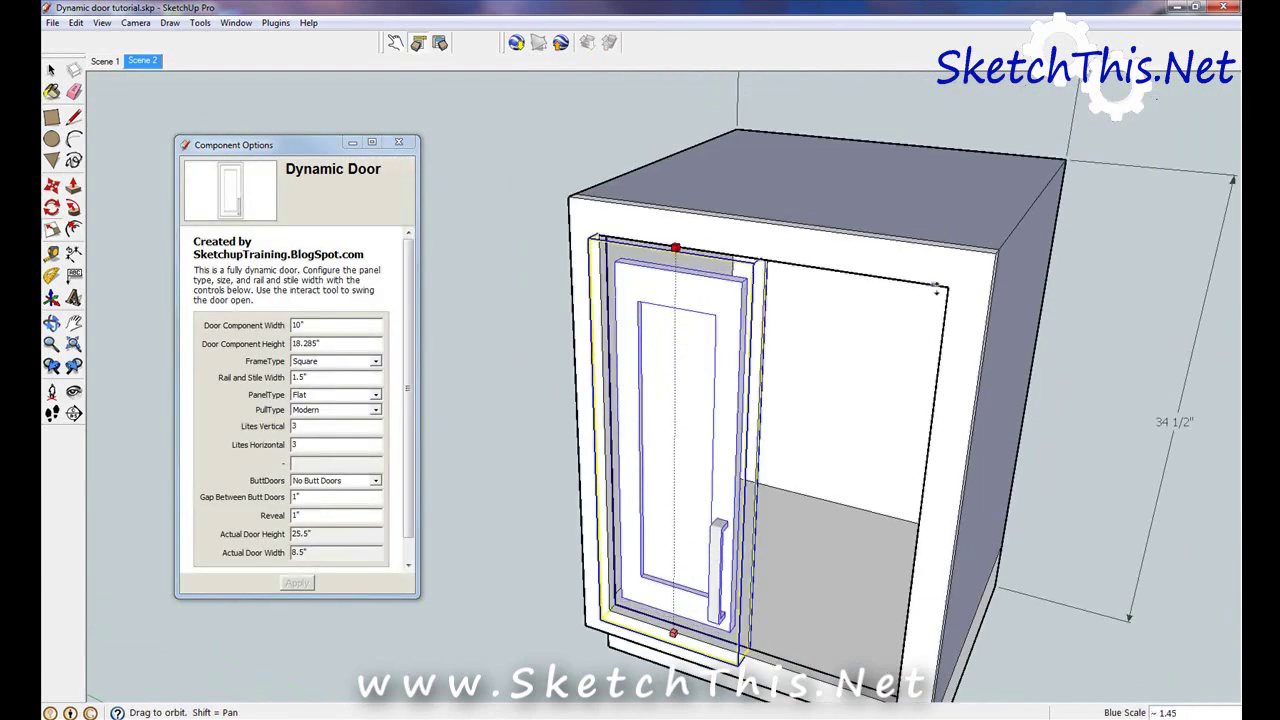
{"action": "middle_click_drag", "start_coordinate": [818, 407], "coordinate": [790, 346]}
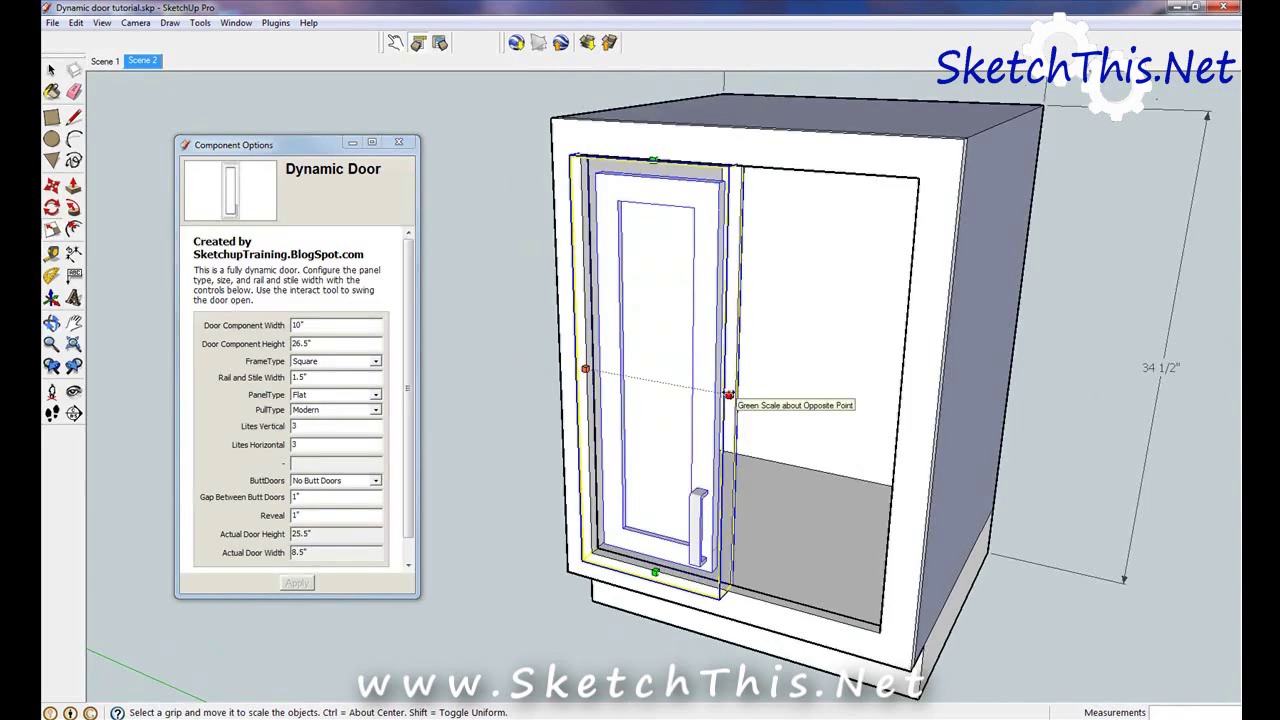
{"action": "mouse_move", "coordinate": [729, 395]}
{"action": "left_mouse_down"}
{"action": "mouse_move", "coordinate": [800, 396]}
{"action": "mouse_move", "coordinate": [750, 398]}
{"action": "left_mouse_up"}
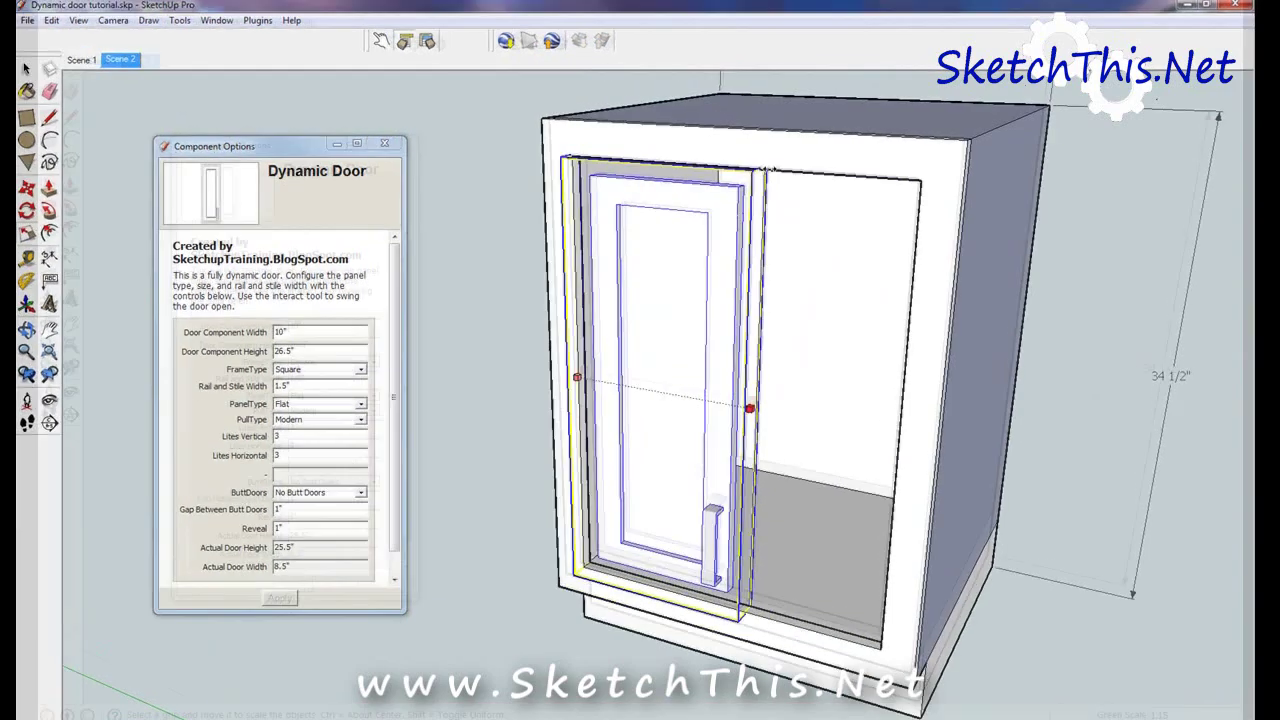
{"action": "left_click_drag", "start_coordinate": [766, 168], "coordinate": [738, 168]}
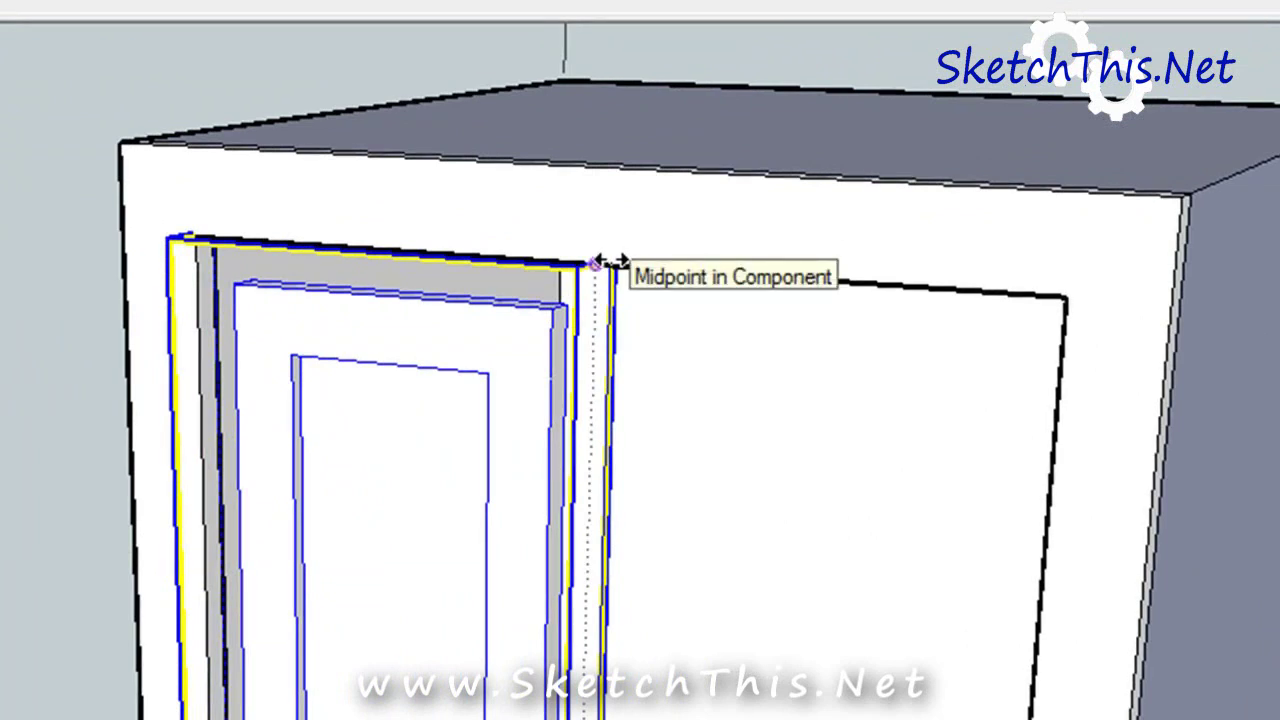
{"action": "left_click_drag", "start_coordinate": [612, 262], "coordinate": [616, 262]}
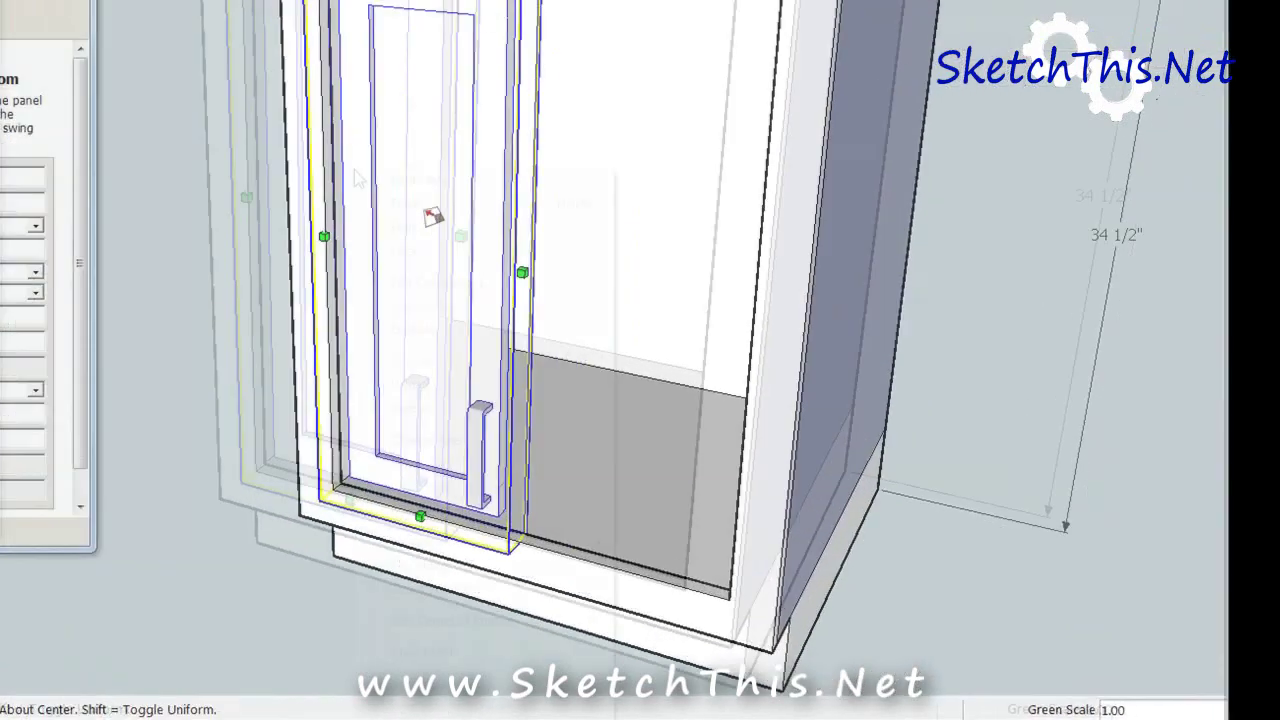
Step: Flip the left door along its blue axis so its pull handle sits near the top
{"action": "right_click", "coordinate": [664, 354]}
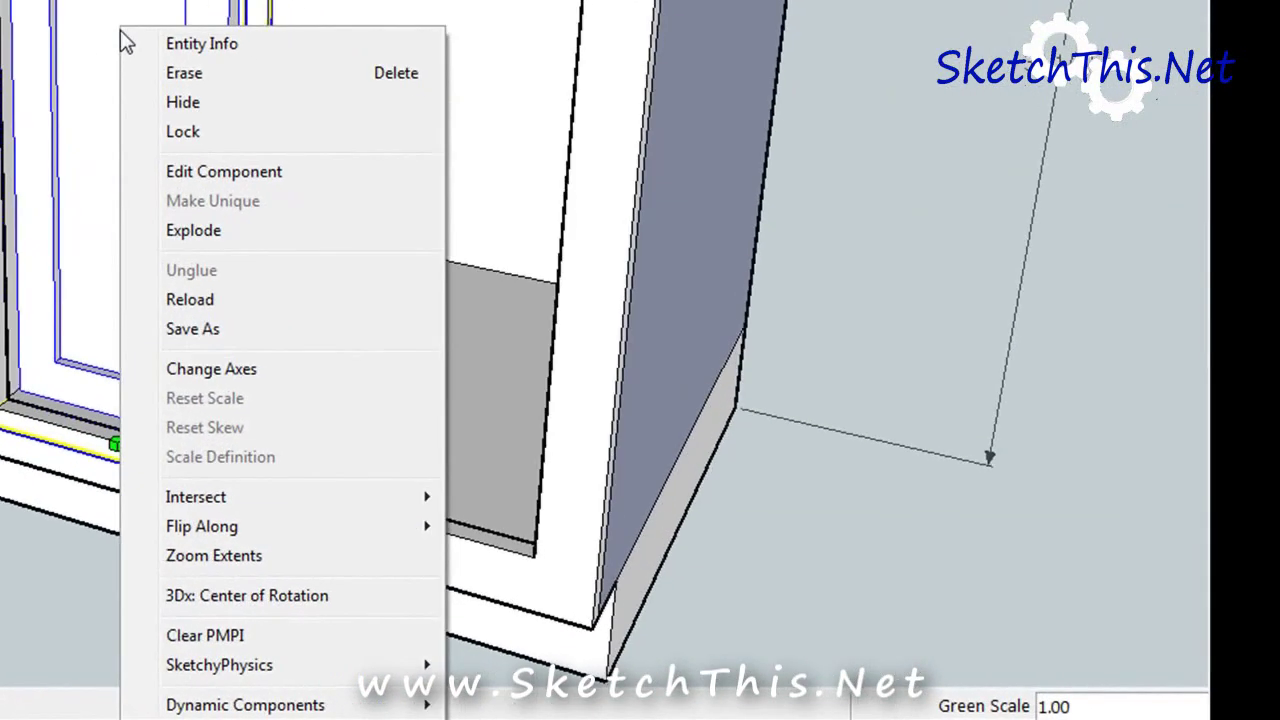
{"action": "mouse_move", "coordinate": [250, 528]}
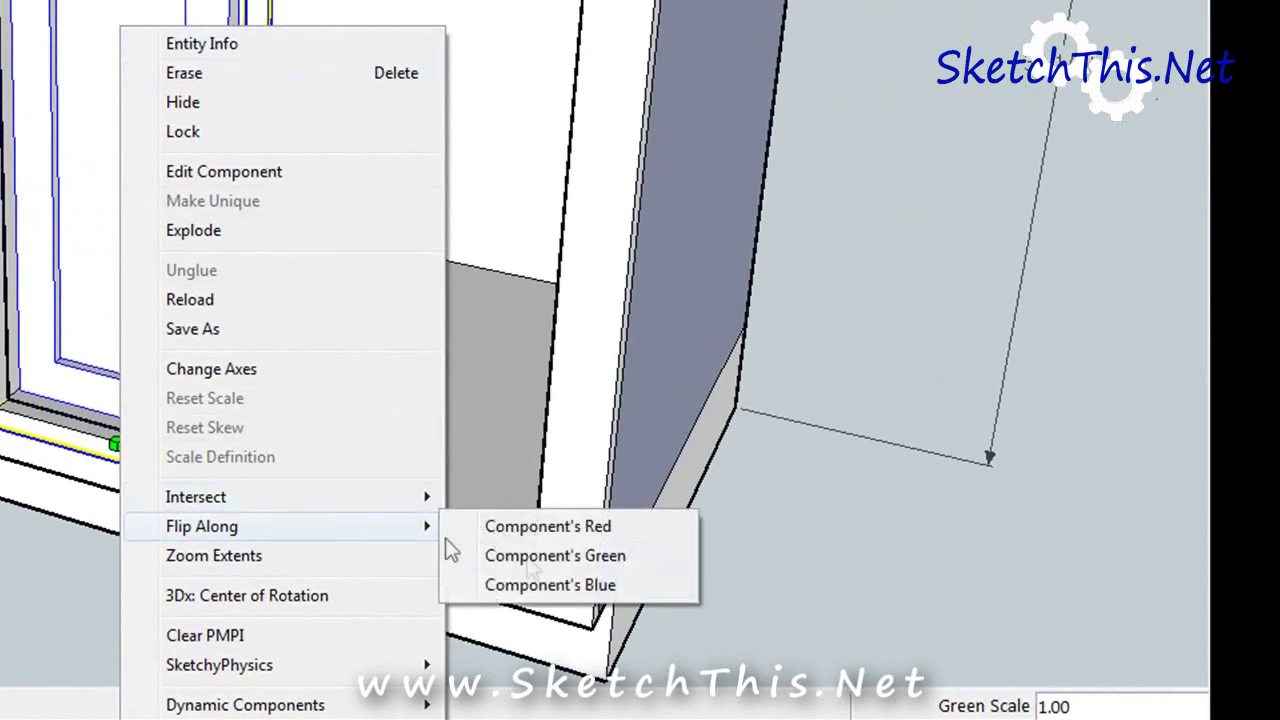
{"action": "left_click", "coordinate": [553, 588]}
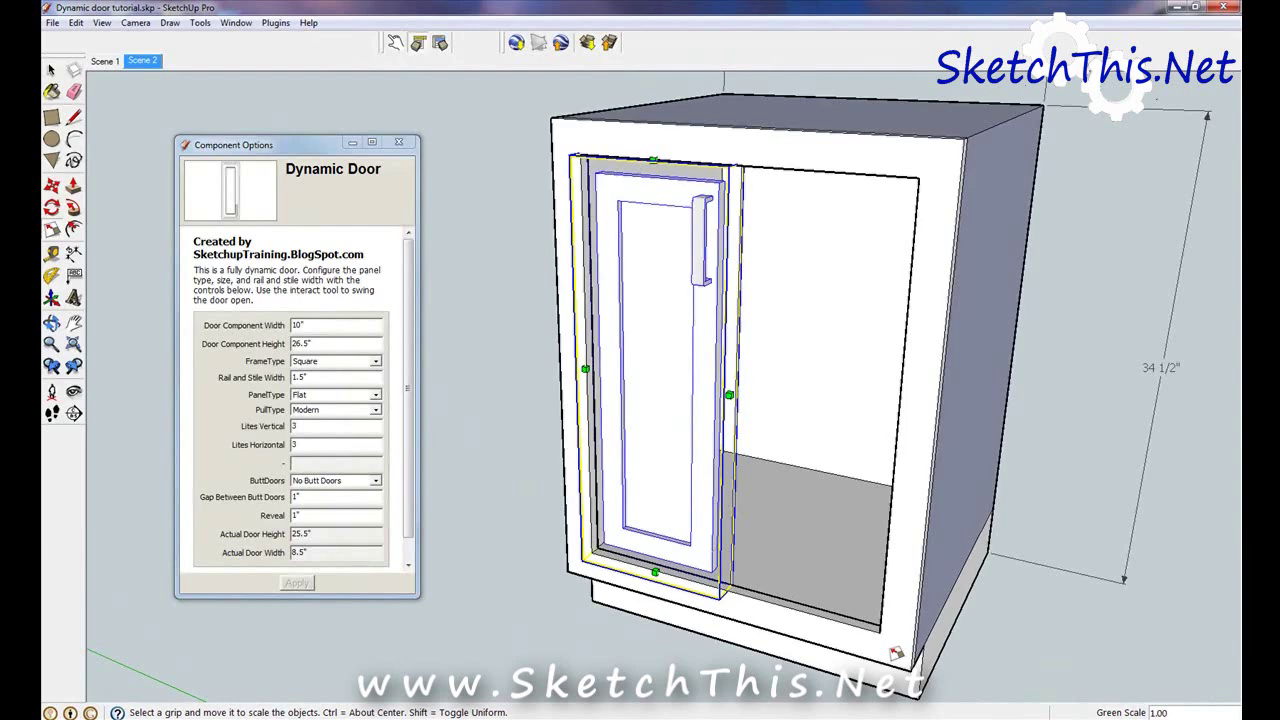
{"action": "middle_click_drag", "start_coordinate": [632, 410], "coordinate": [694, 222]}
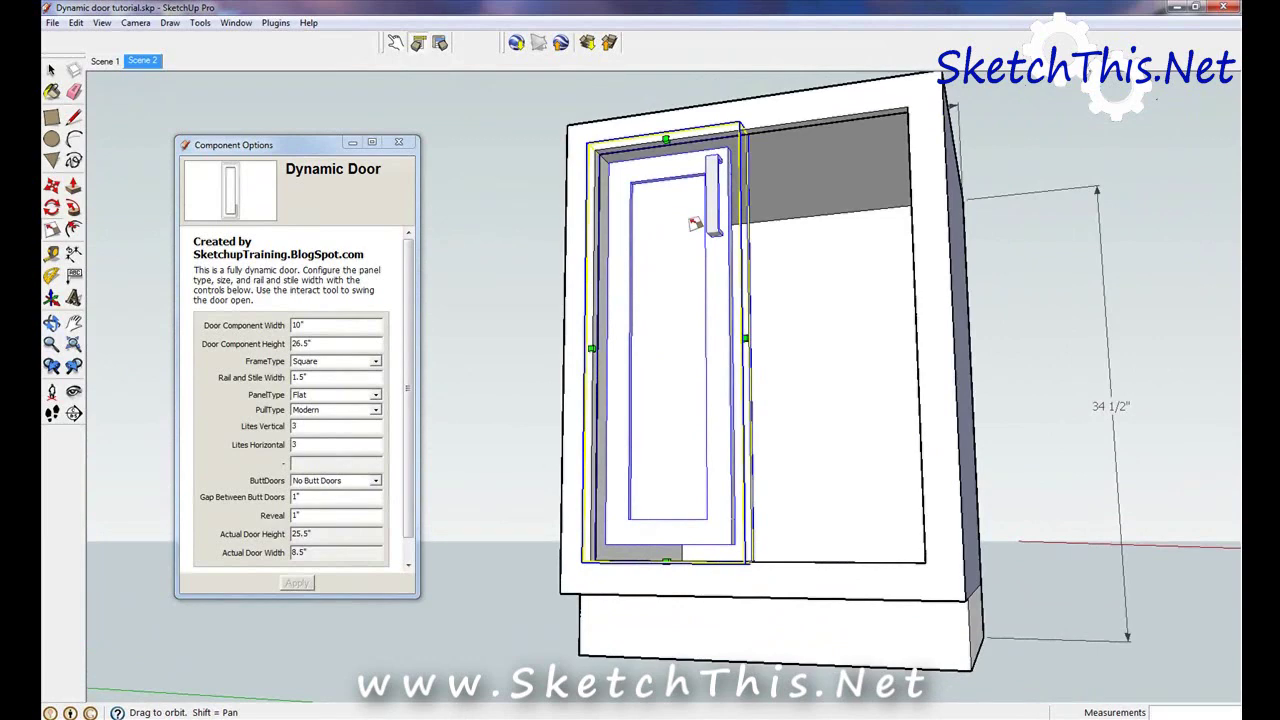
Step: Copy the door with the Move tool into the cabinet's right opening
{"action": "key", "text": "s"}
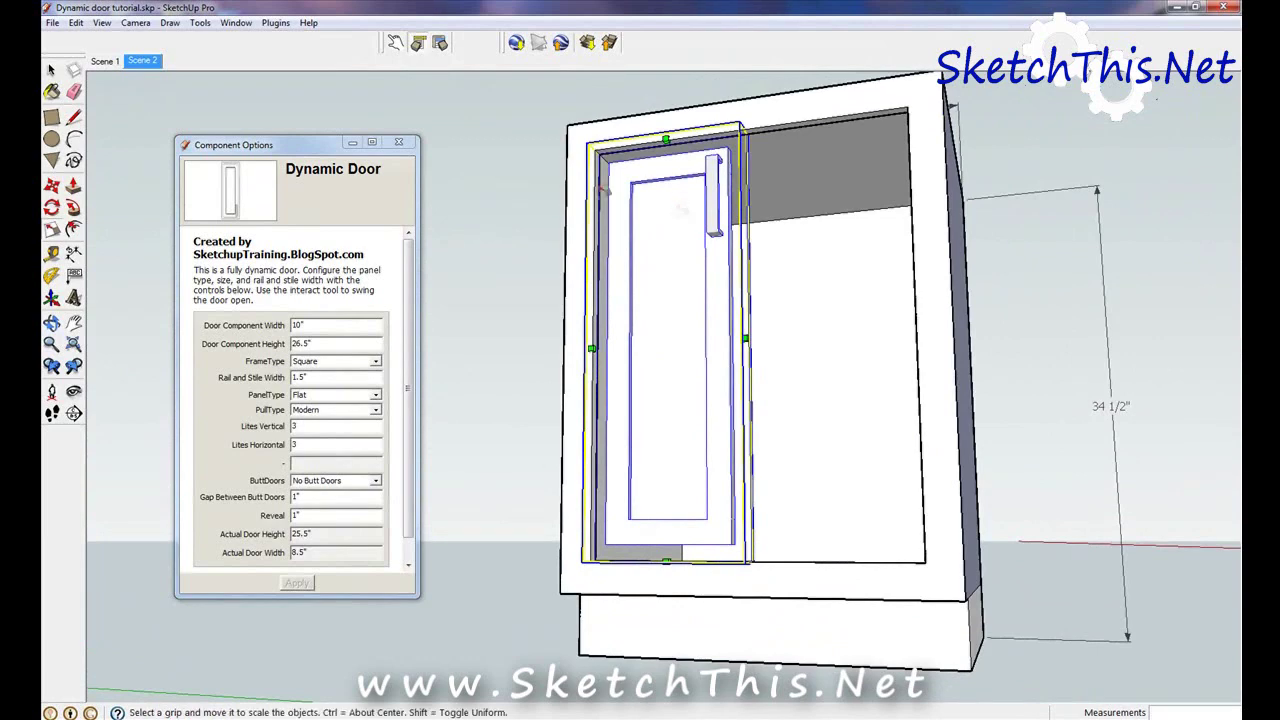
{"action": "left_click", "coordinate": [51, 186]}
{"action": "scroll", "coordinate": [752, 130], "scroll_direction": "up", "scroll_amount": 5}
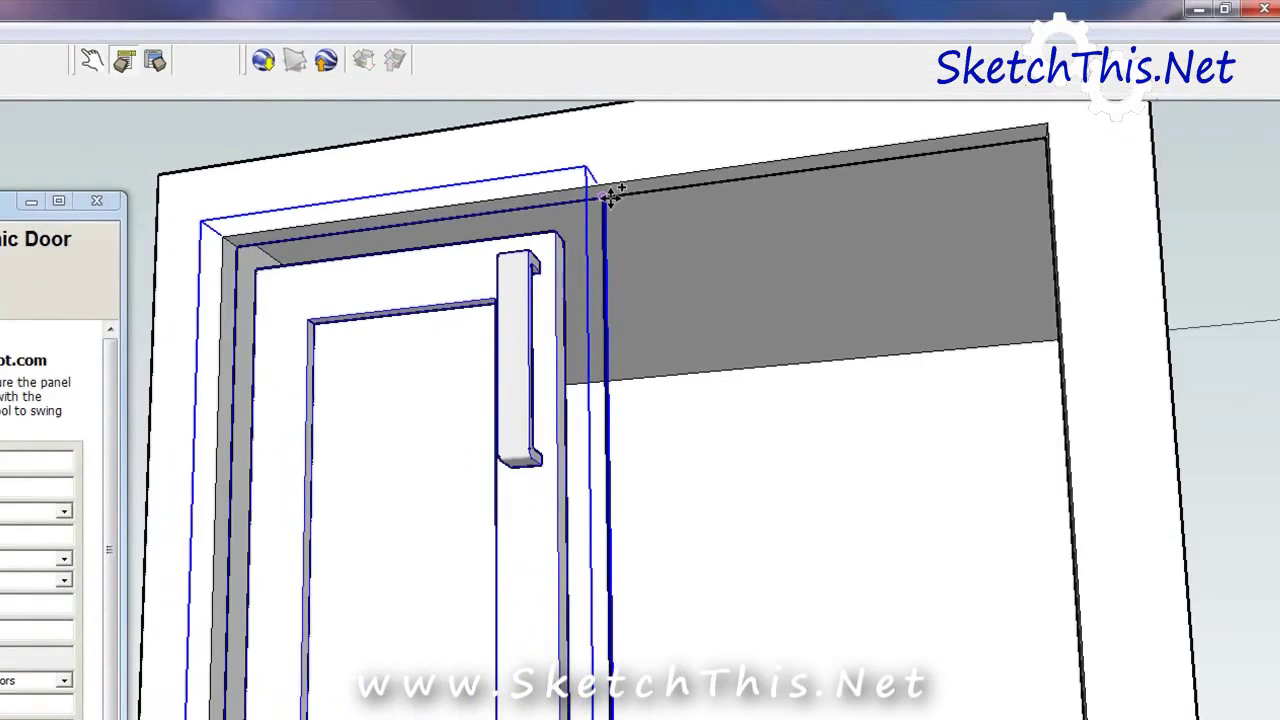
{"action": "left_click", "coordinate": [610, 197]}
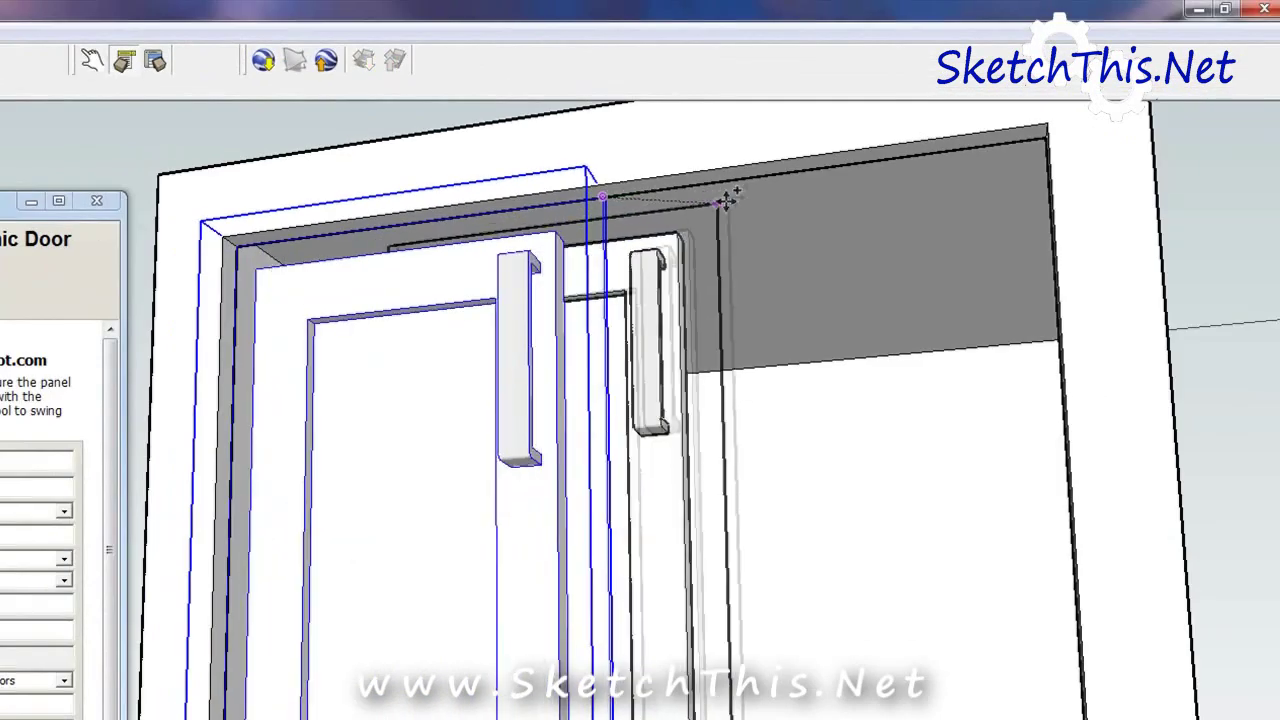
{"action": "middle_click_drag", "start_coordinate": [813, 172], "coordinate": [1023, 190]}
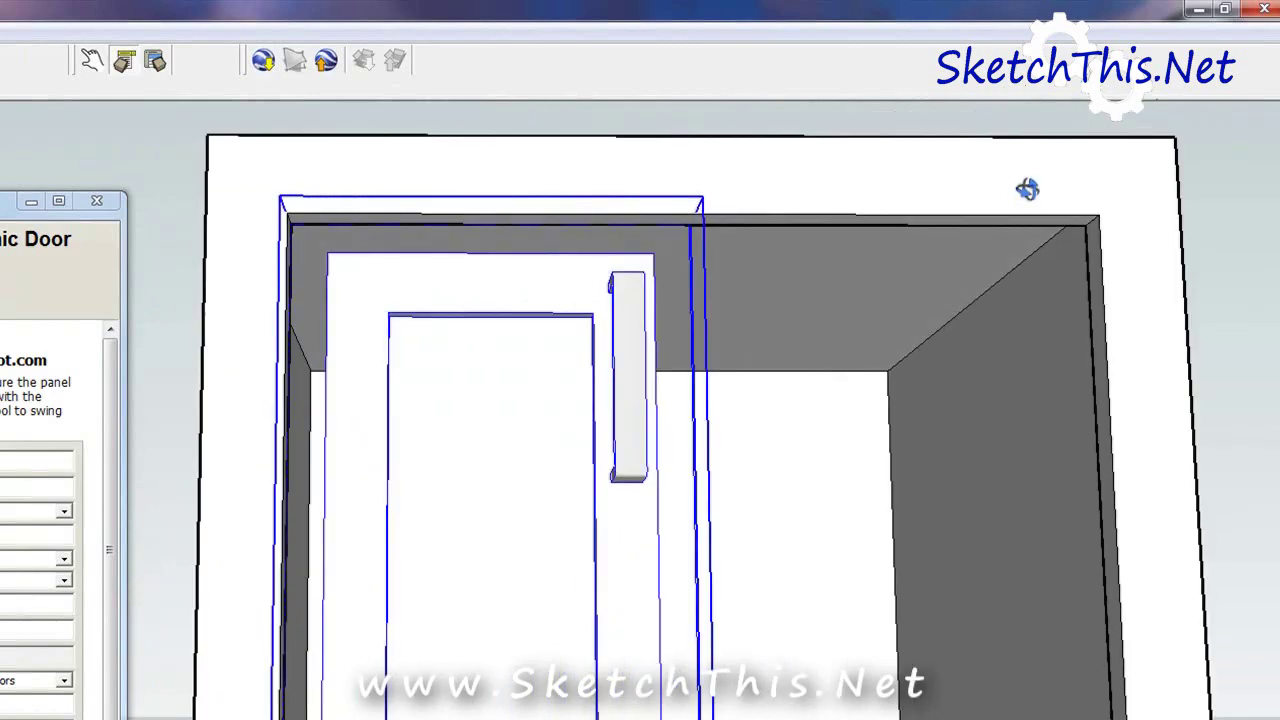
{"action": "left_click", "coordinate": [1090, 226]}
{"action": "scroll", "coordinate": [860, 230], "scroll_direction": "up", "scroll_amount": 5}
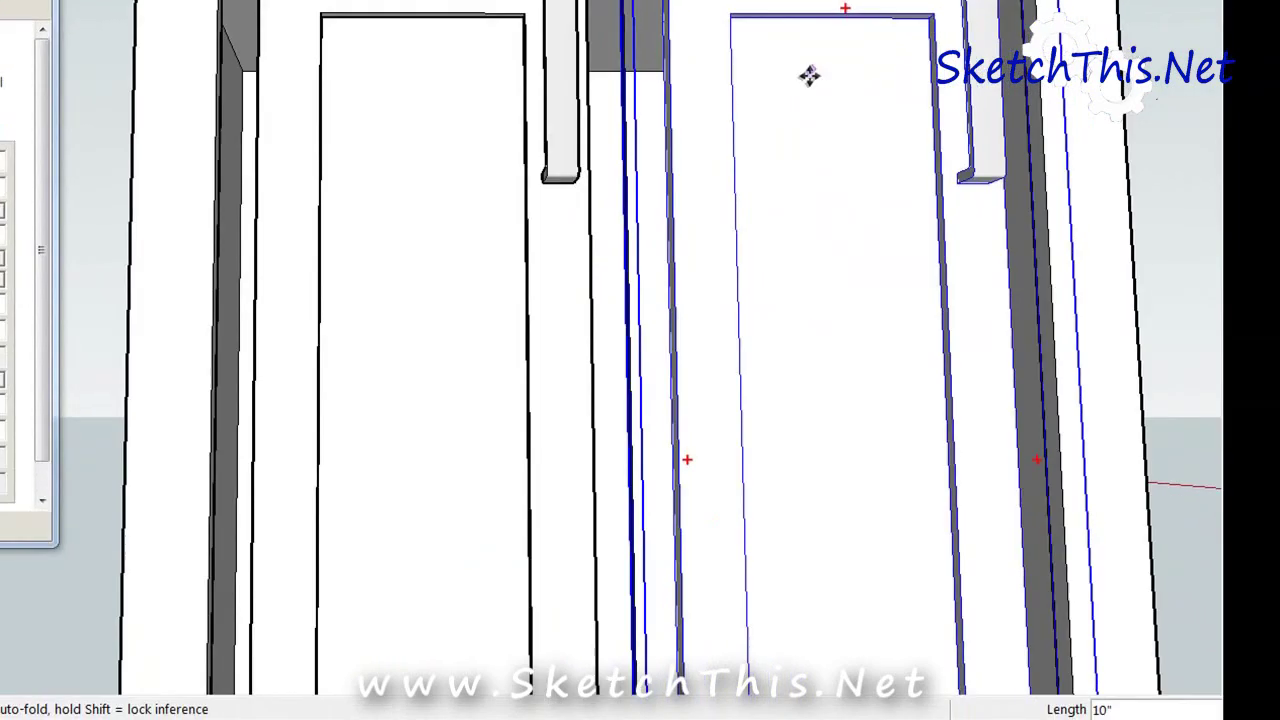
Step: Flip the copied door along the component's green axis so its pull sits near the center
{"action": "right_click", "coordinate": [794, 82]}
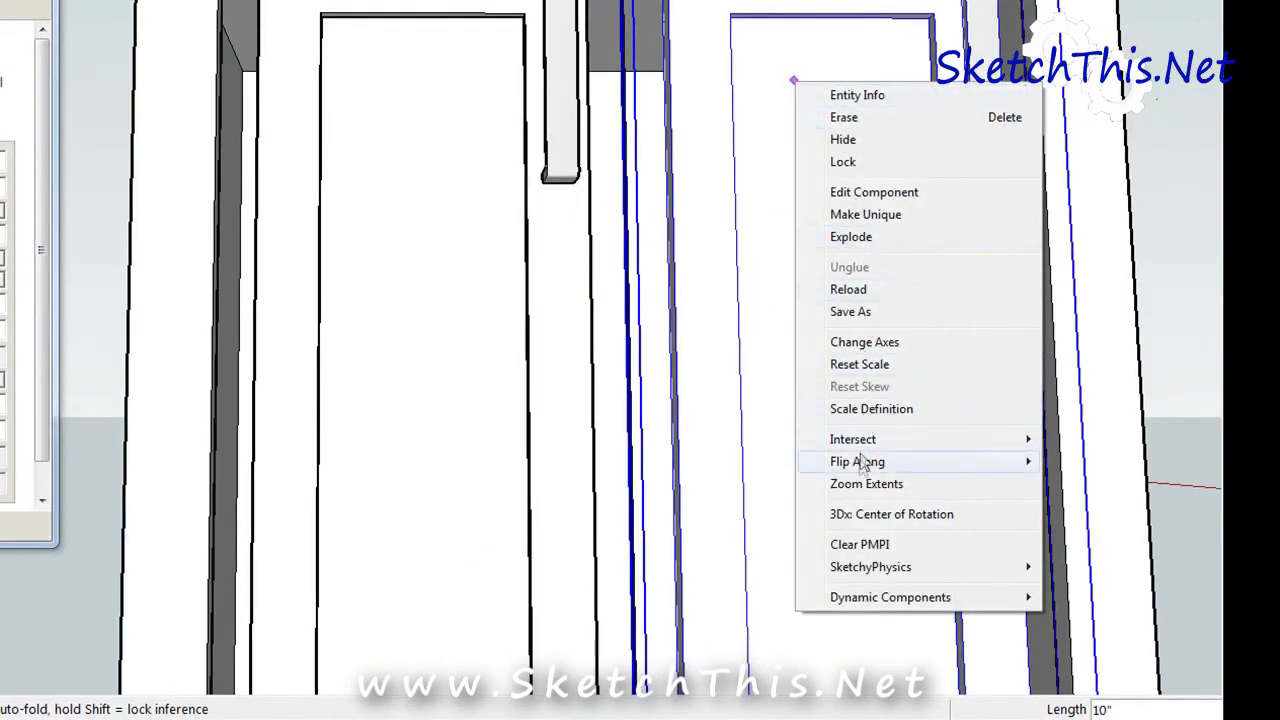
{"action": "mouse_move", "coordinate": [858, 466]}
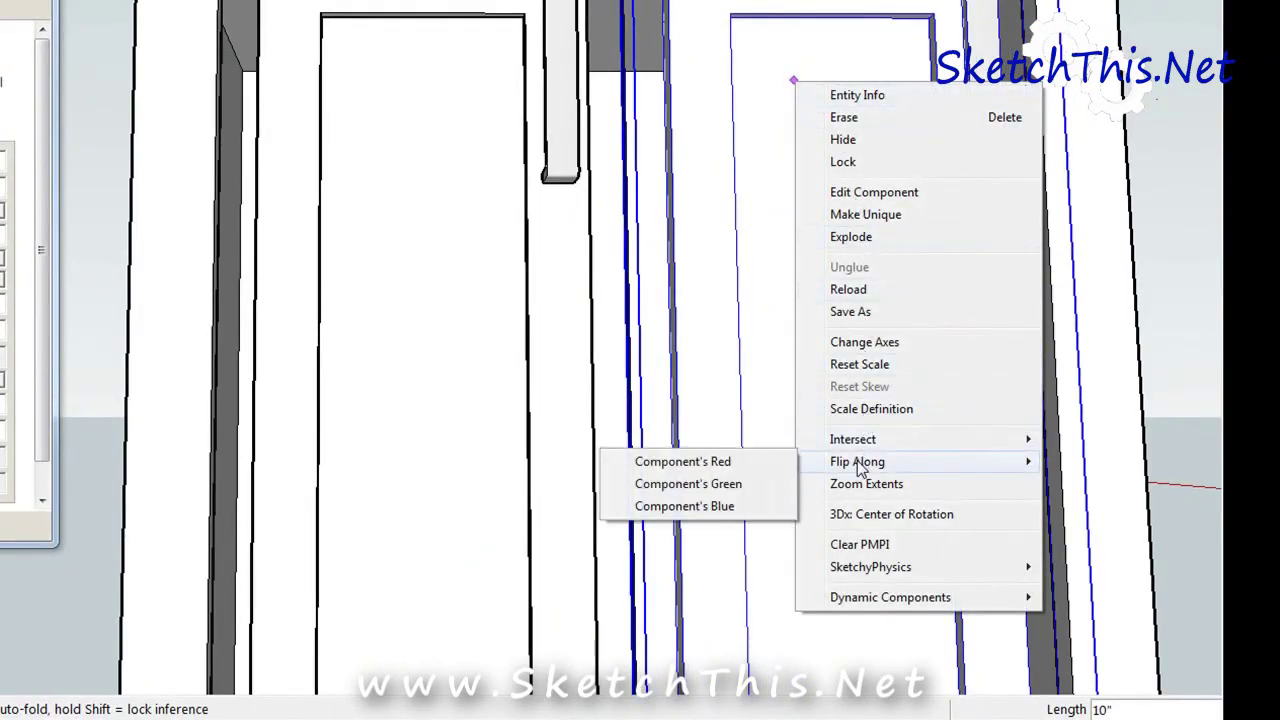
{"action": "left_click", "coordinate": [750, 485]}
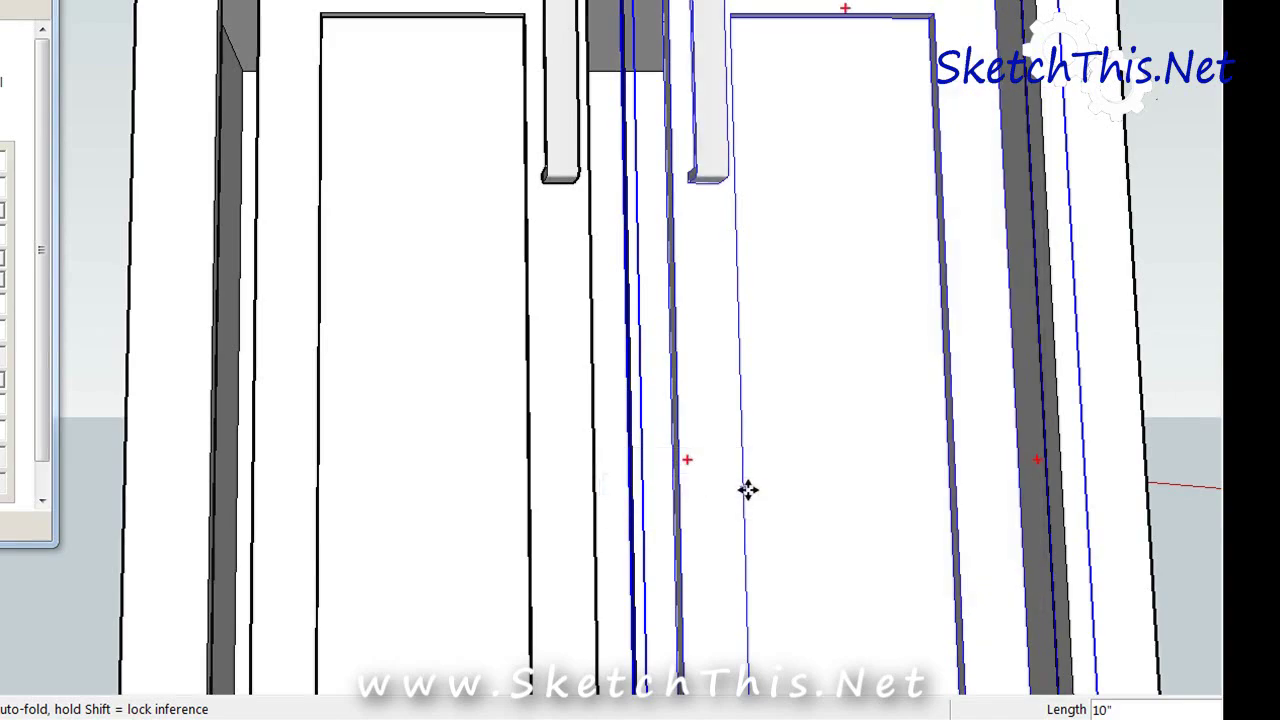
{"action": "middle_click_drag", "start_coordinate": [920, 189], "coordinate": [714, 277]}
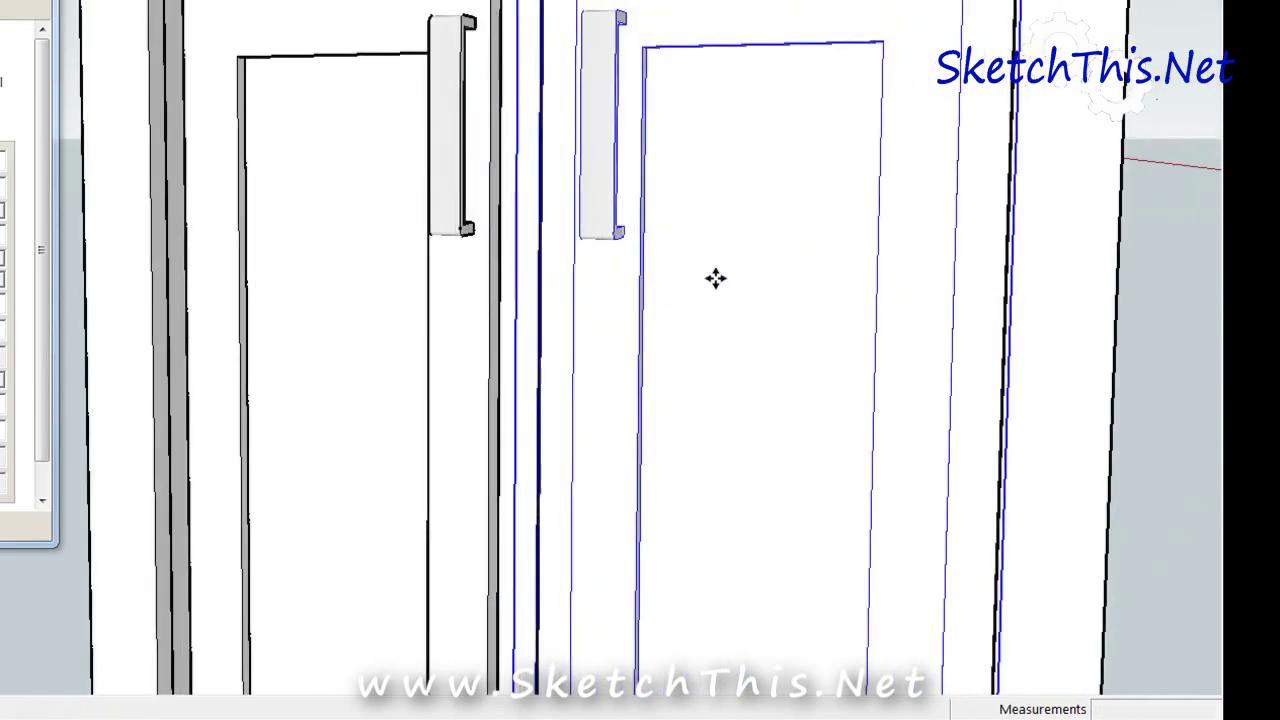
{"action": "scroll", "coordinate": [714, 277], "scroll_direction": "down", "scroll_amount": 2}
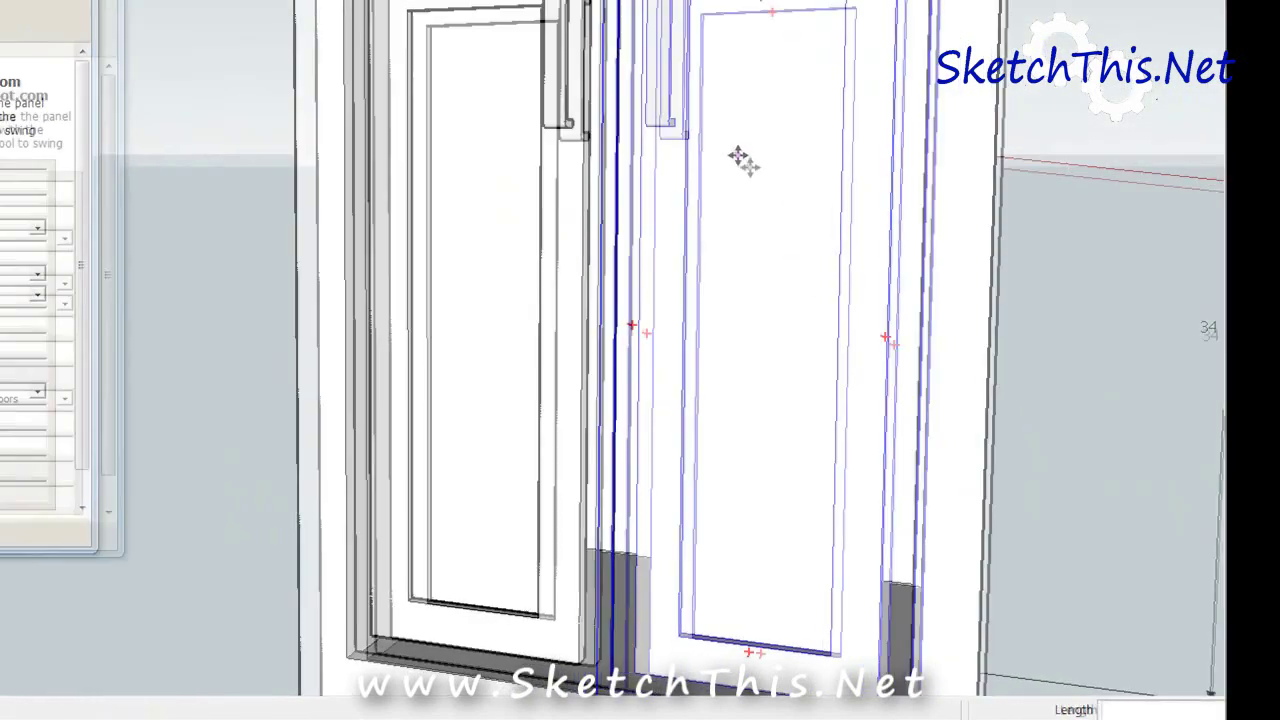
{"action": "mouse_move", "coordinate": [716, 127]}
{"action": "middle_mouse_down"}
{"action": "mouse_move", "coordinate": [592, 192]}
{"action": "mouse_move", "coordinate": [676, 141]}
{"action": "middle_mouse_up"}
{"action": "middle_click_drag", "start_coordinate": [857, 311], "coordinate": [840, 300]}
{"action": "key", "text": "m"}
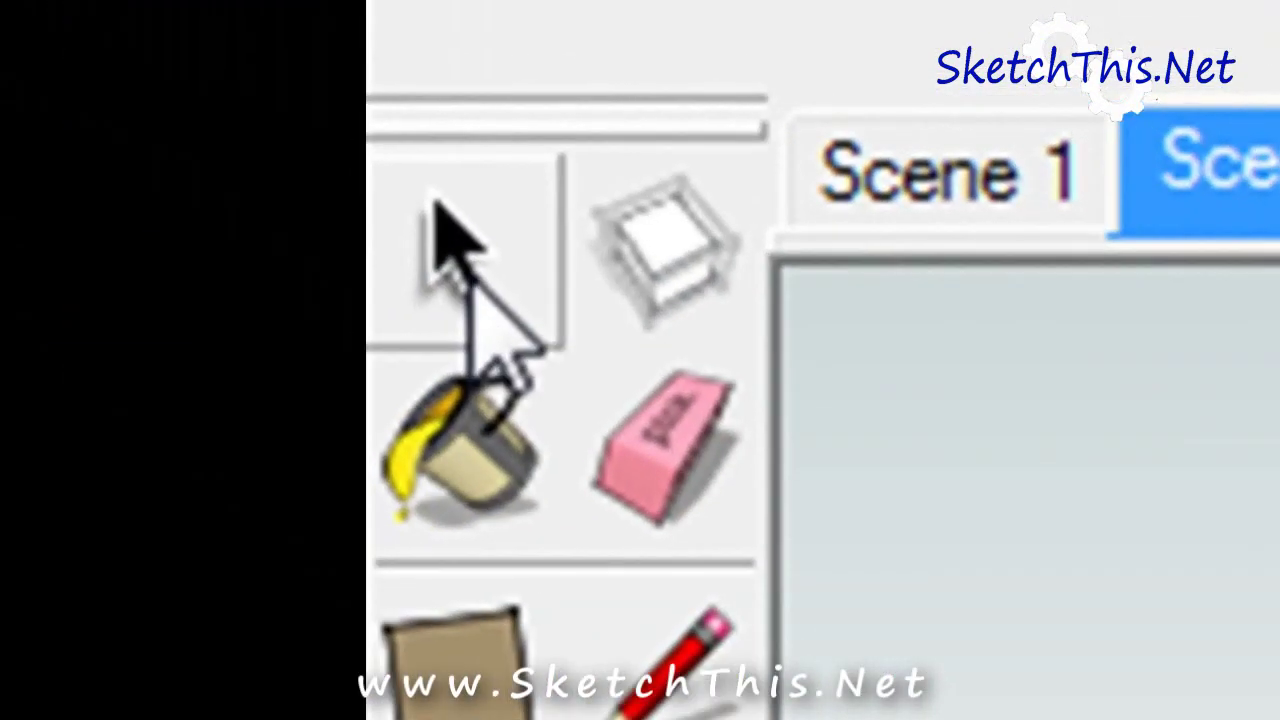
Step: Select both doors so Component Options shows 2 Components, and clear the Reveal value
{"action": "left_click", "coordinate": [447, 235]}
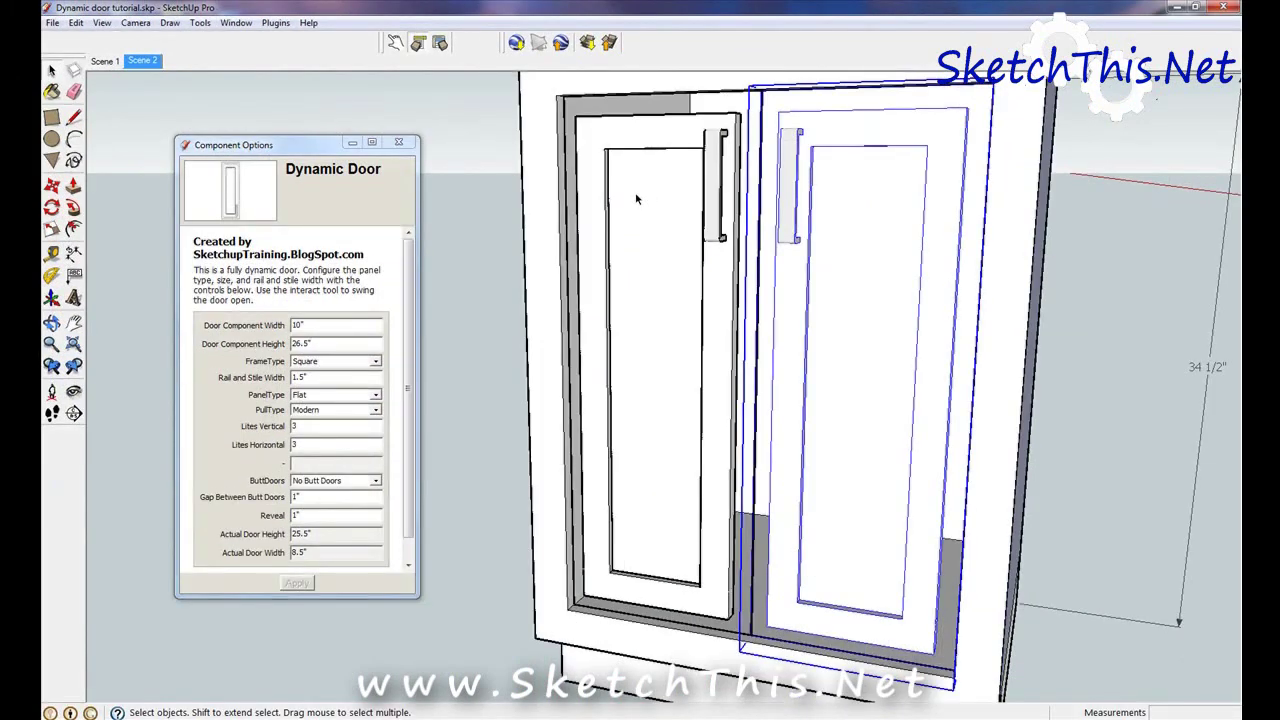
{"action": "left_click", "coordinate": [636, 199], "text": "shift"}
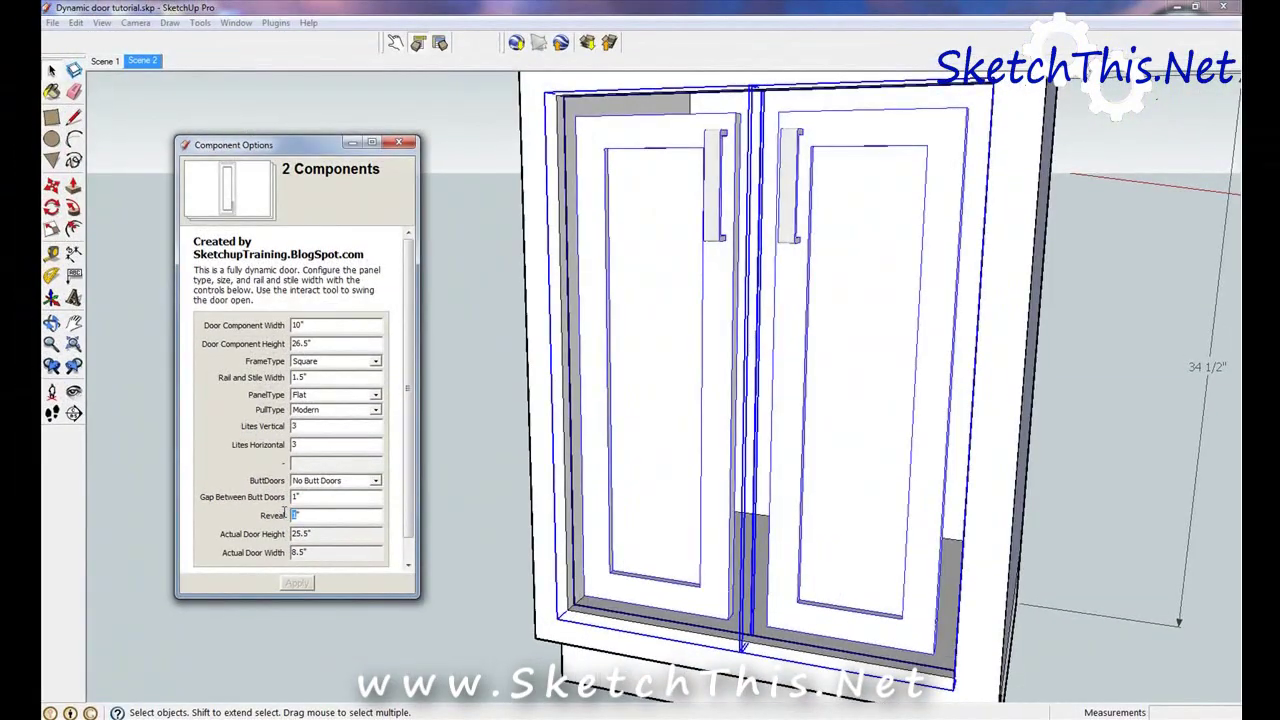
{"action": "key", "text": "BackSpace"}
Step: Apply a 0.125 reveal to both doors and set ButtDoors to Butt Doors
{"action": "type", "text": ".125"}
{"action": "left_click", "coordinate": [298, 583]}
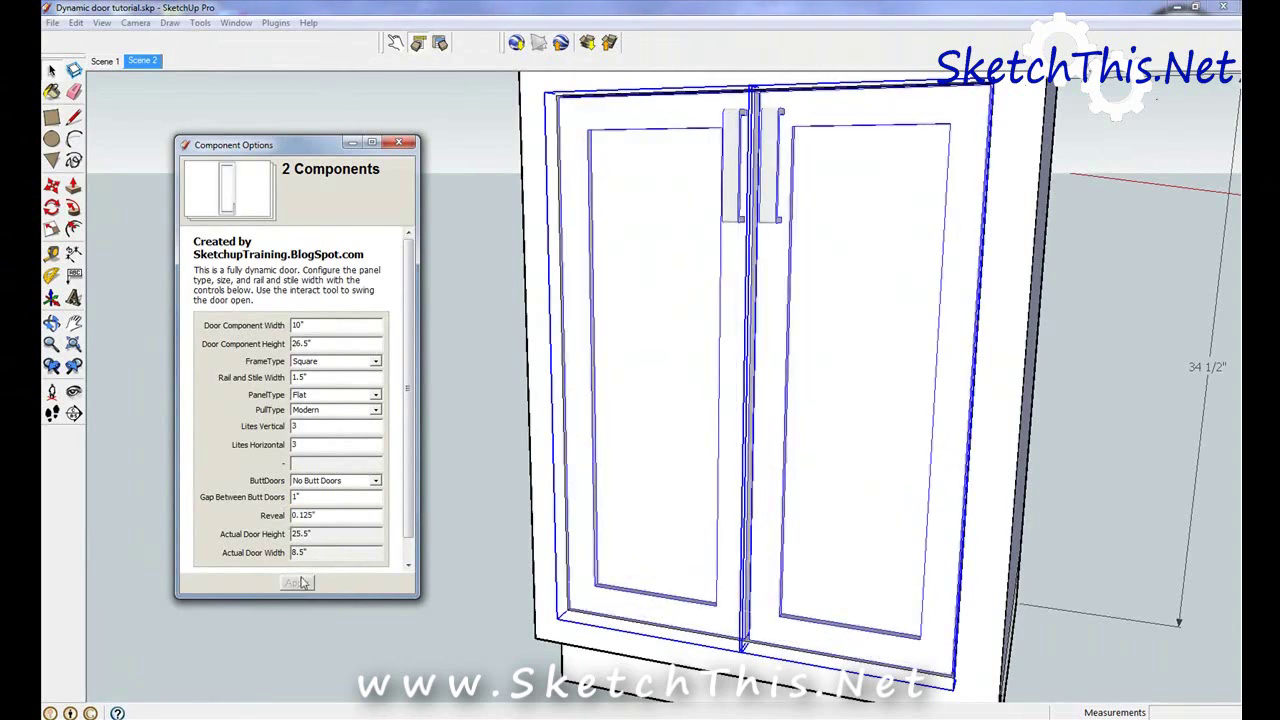
{"action": "left_click", "coordinate": [333, 485]}
{"action": "left_click", "coordinate": [320, 500]}
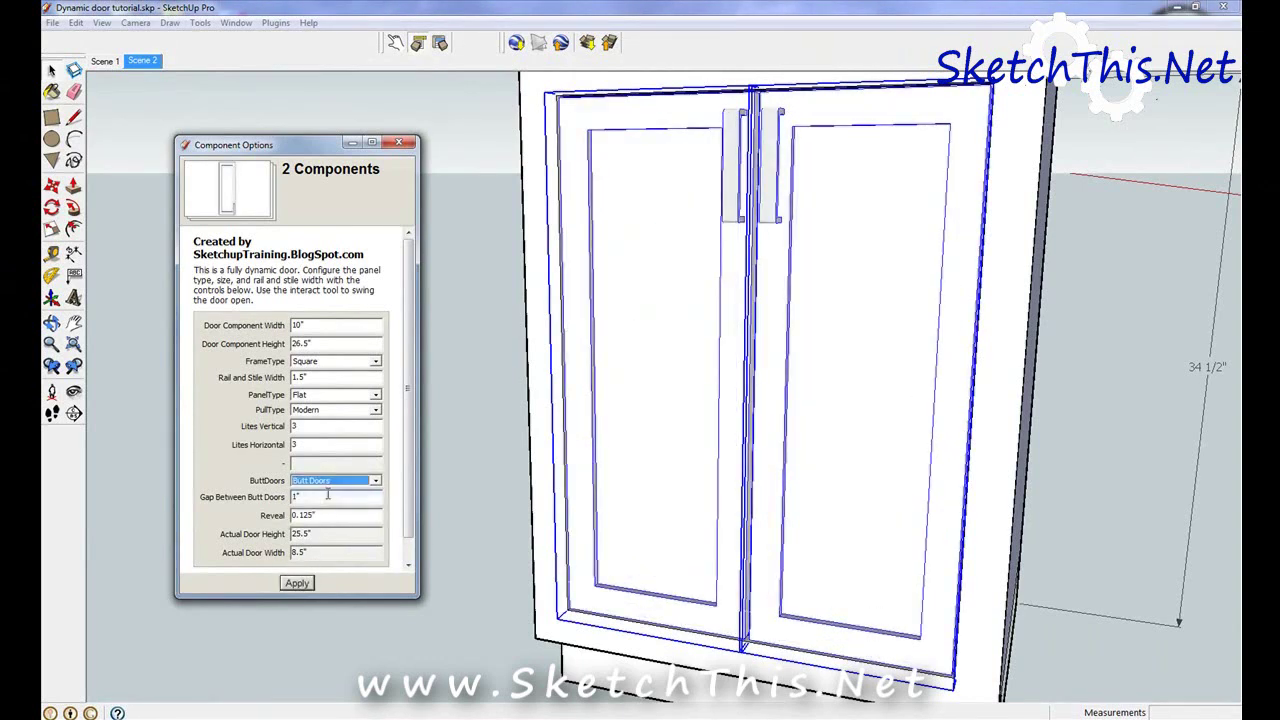
{"action": "left_click", "coordinate": [297, 583]}
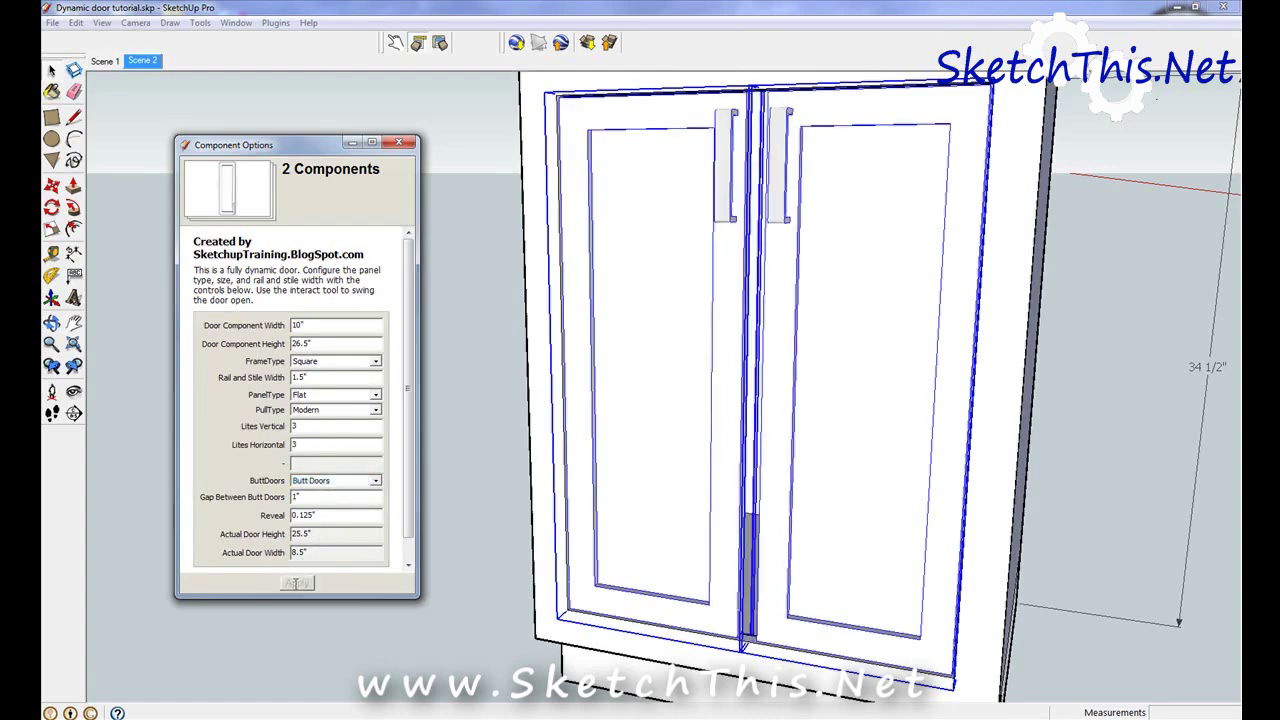
Step: Set Gap Between Butt Doors to 0.125 and apply it
{"action": "mouse_move", "coordinate": [658, 519]}
{"action": "middle_mouse_down"}
{"action": "mouse_move", "coordinate": [766, 514]}
{"action": "mouse_move", "coordinate": [760, 528]}
{"action": "mouse_move", "coordinate": [678, 529]}
{"action": "middle_mouse_up"}
{"action": "scroll", "coordinate": [645, 545], "scroll_direction": "up", "scroll_amount": 6}
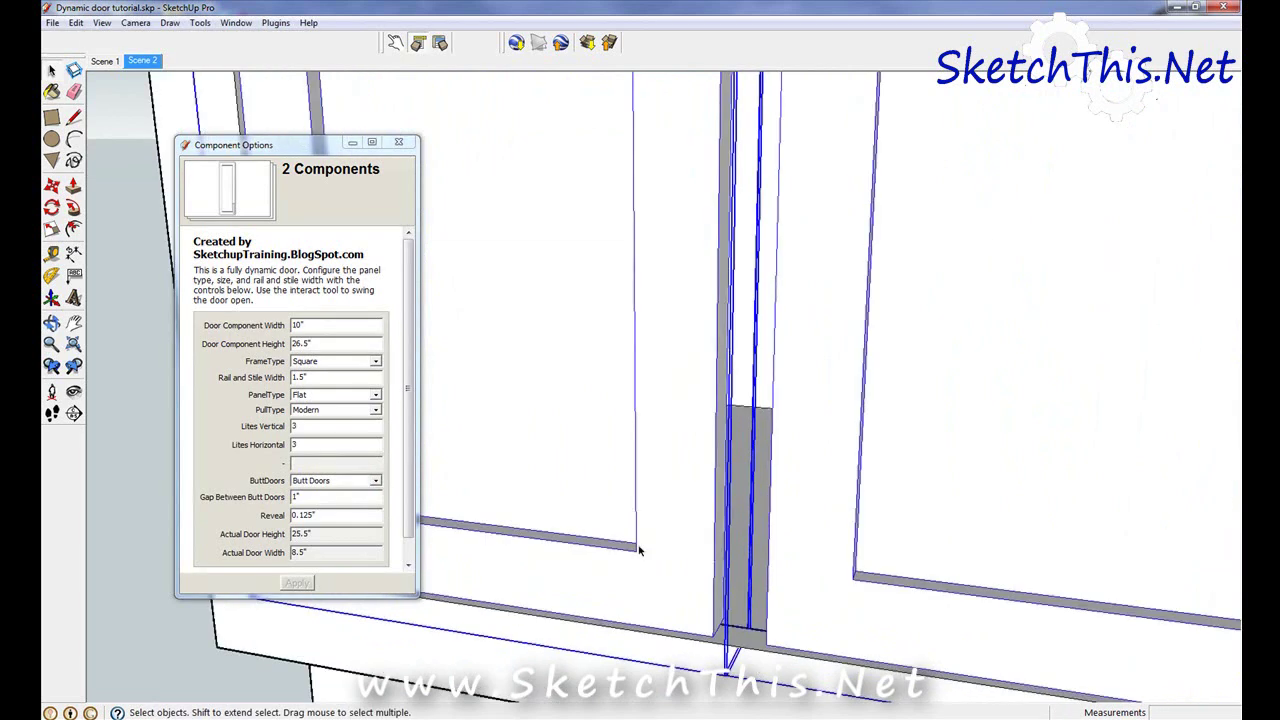
{"action": "left_click", "coordinate": [295, 497]}
{"action": "type", "text": ".125"}
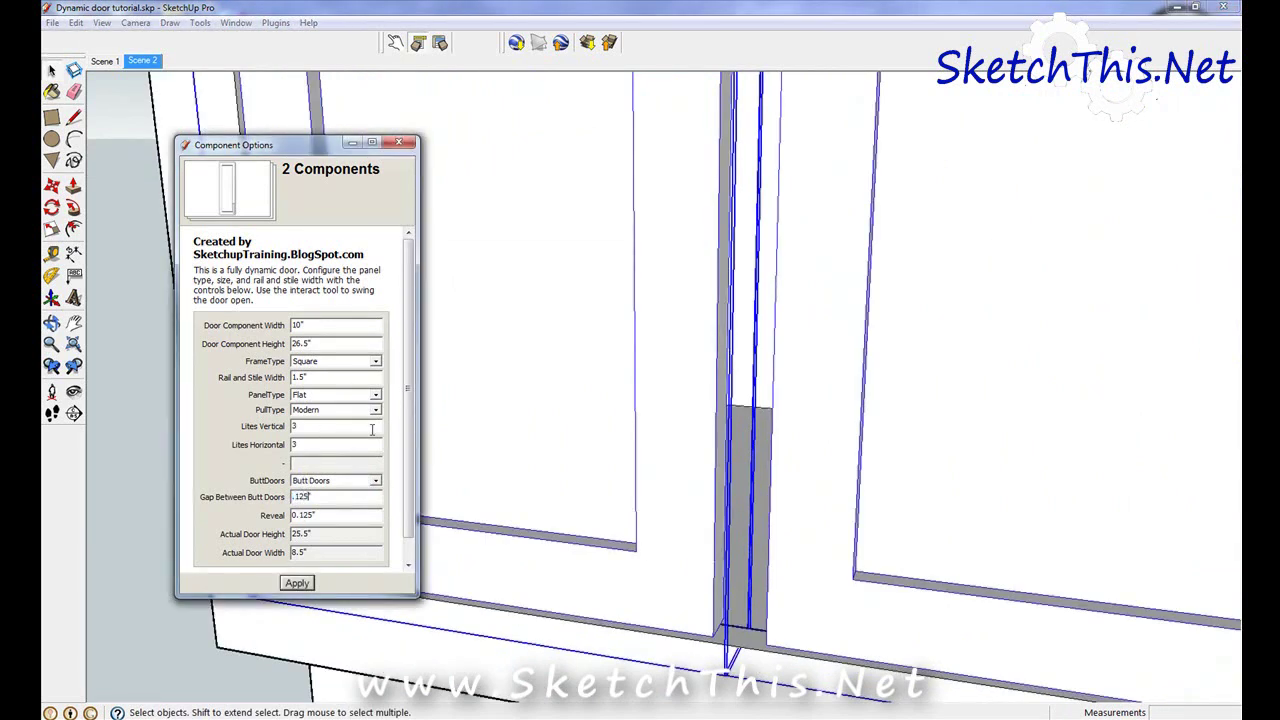
{"action": "left_click", "coordinate": [297, 583]}
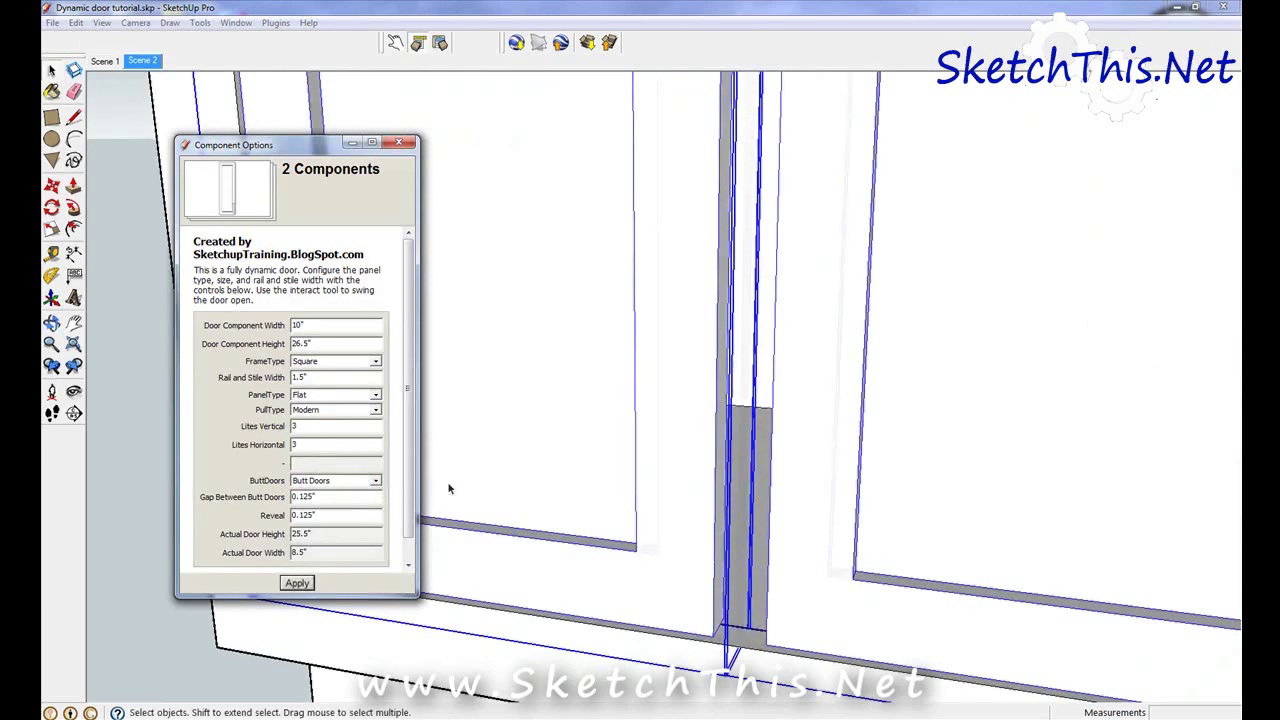
{"action": "scroll", "coordinate": [580, 325], "scroll_direction": "down", "scroll_amount": 8}
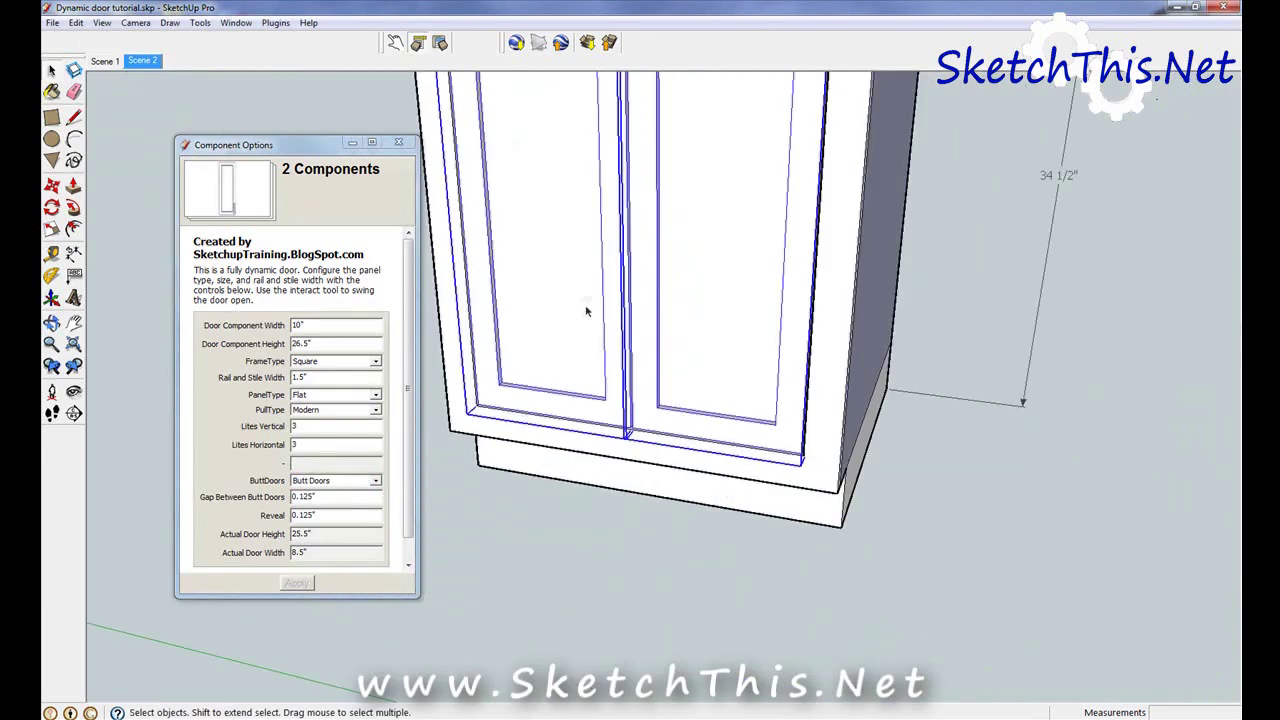
{"action": "left_click", "coordinate": [395, 42]}
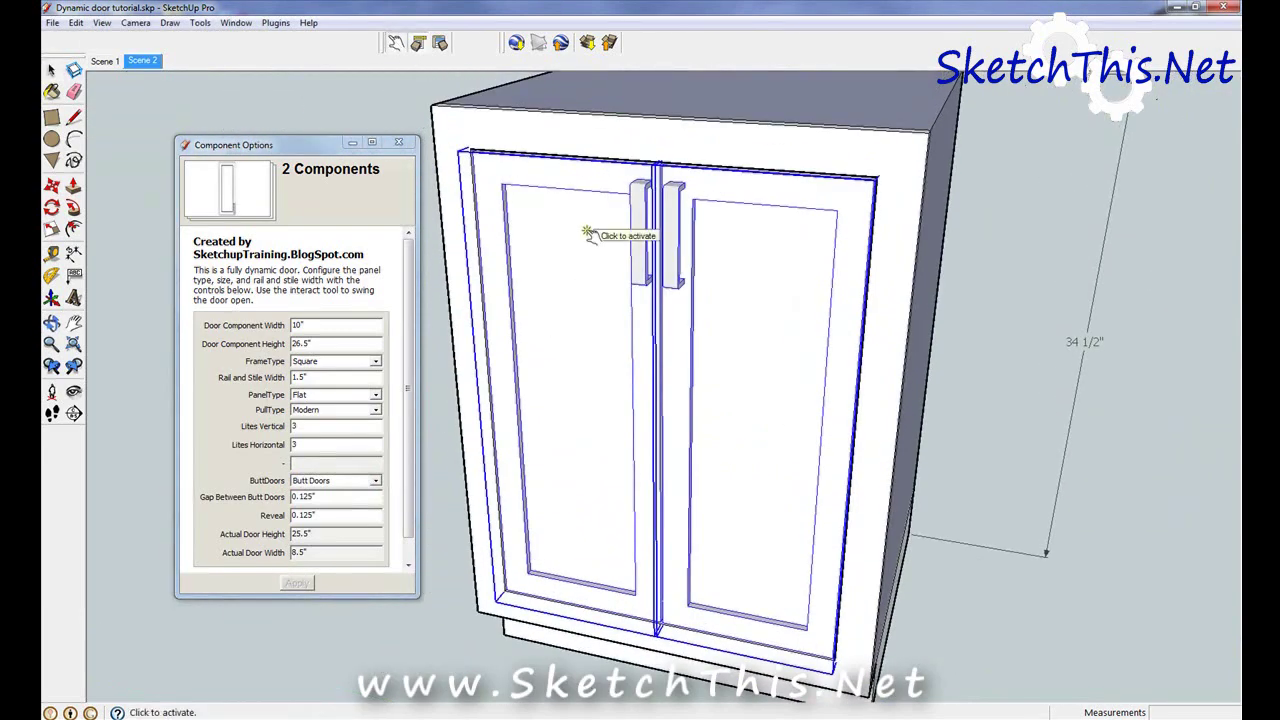
{"action": "left_click", "coordinate": [556, 214]}
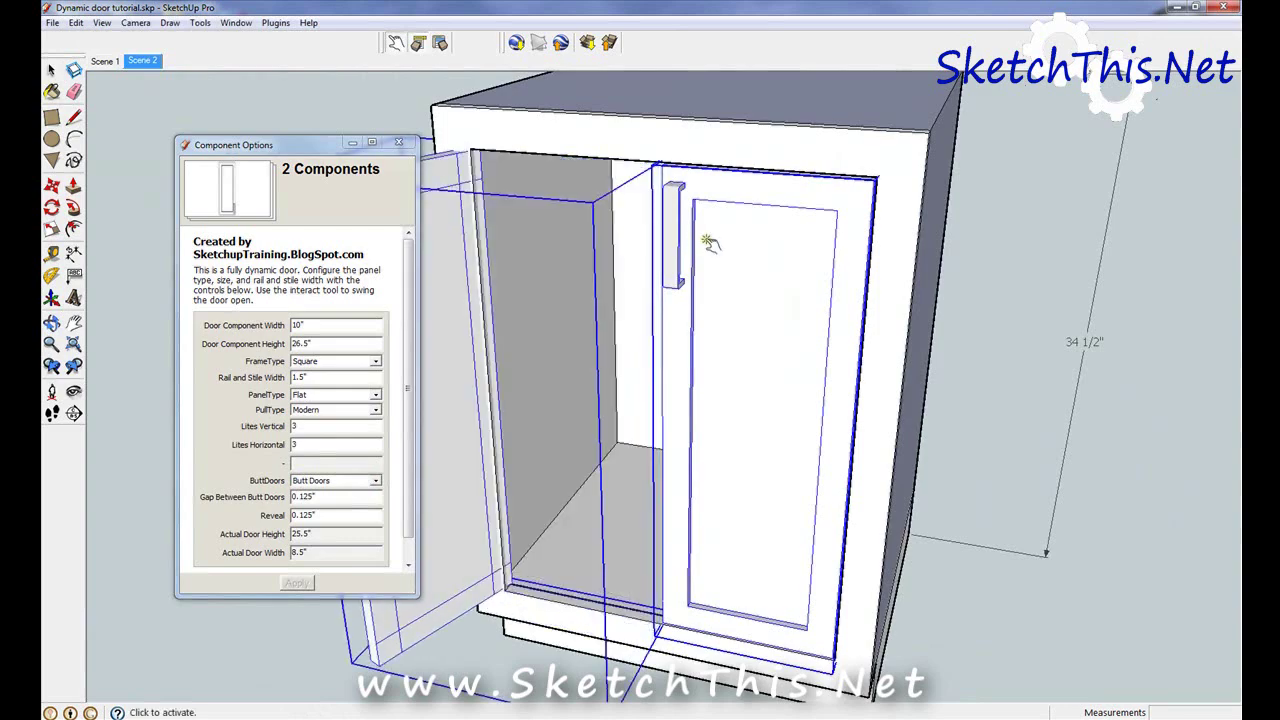
{"action": "left_click", "coordinate": [708, 243]}
{"action": "middle_click_drag", "start_coordinate": [711, 251], "coordinate": [746, 228]}
{"action": "left_click", "coordinate": [540, 267]}
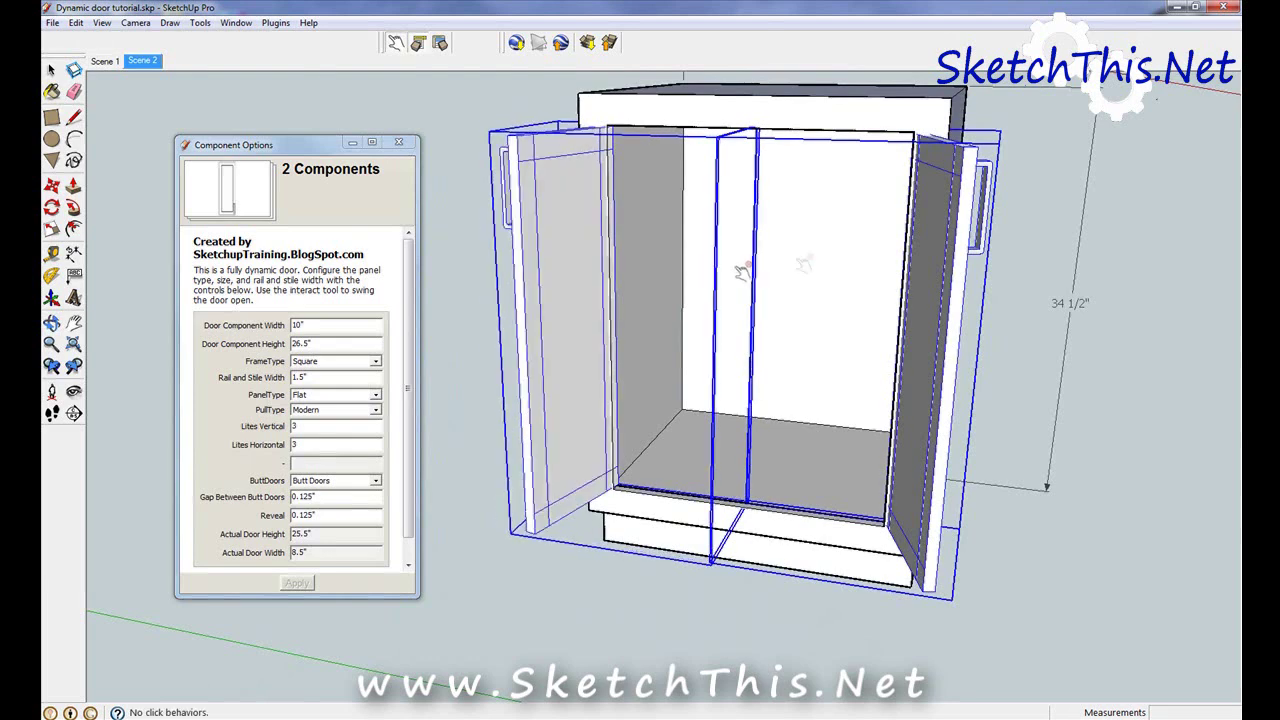
{"action": "left_click", "coordinate": [950, 226]}
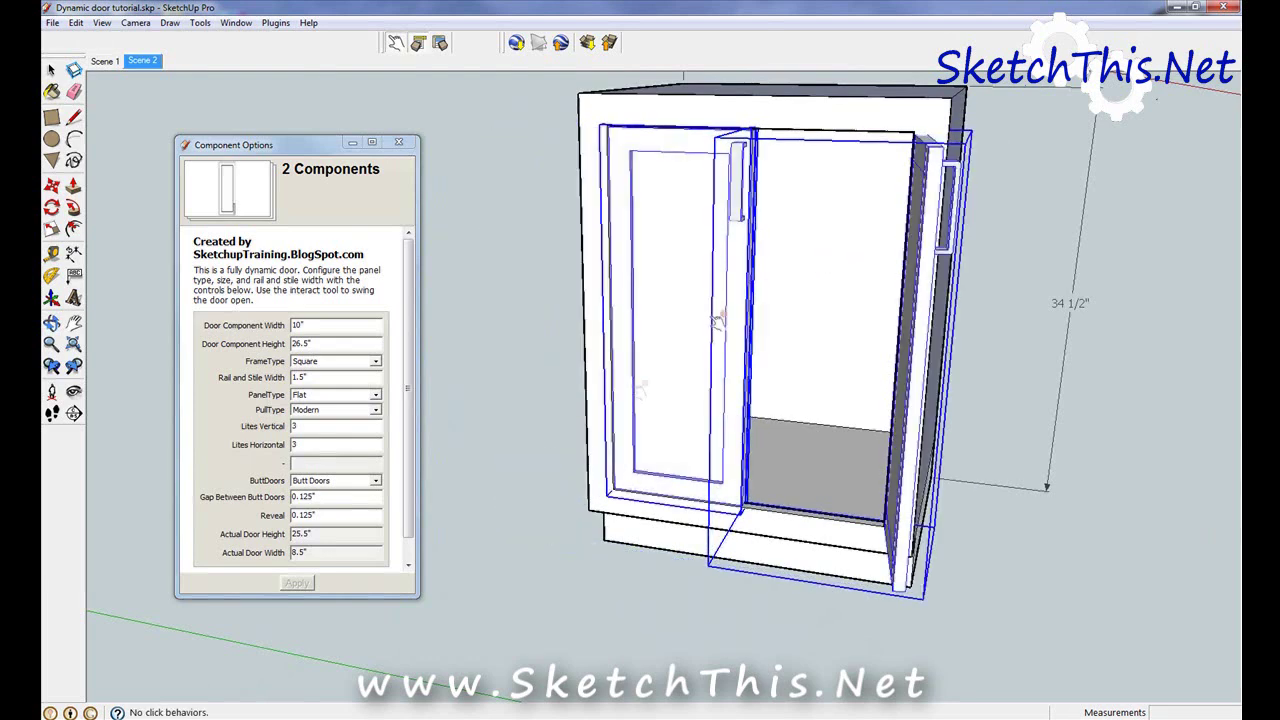
{"action": "left_click", "coordinate": [409, 517]}
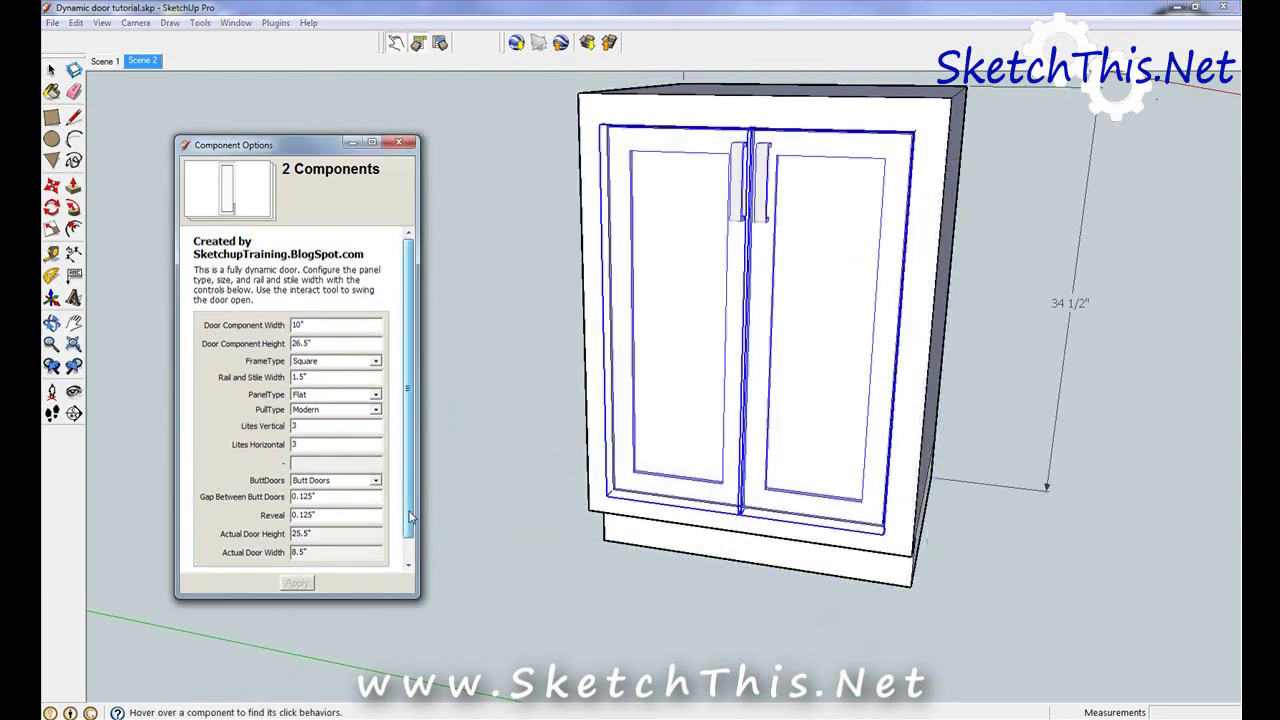